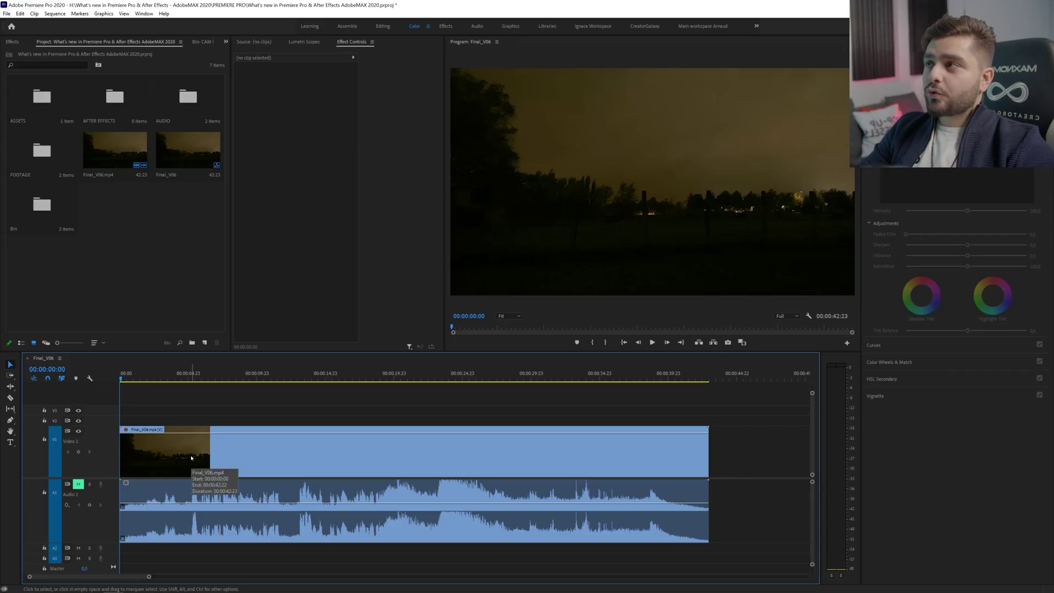
- Cut the Final_V06.mp4 clip at 00:00:02:12 with the Razor tool and look for a further cut near 00:00:35:02
{"action": "left_click", "coordinate": [191, 457]}
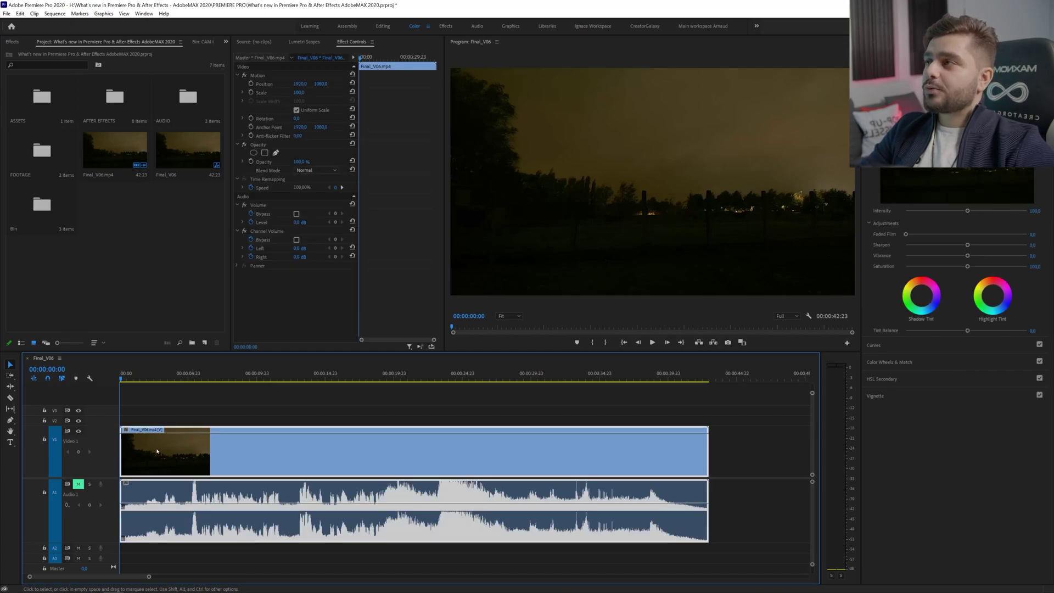
{"action": "left_click_drag", "start_coordinate": [167, 379], "coordinate": [153, 380]}
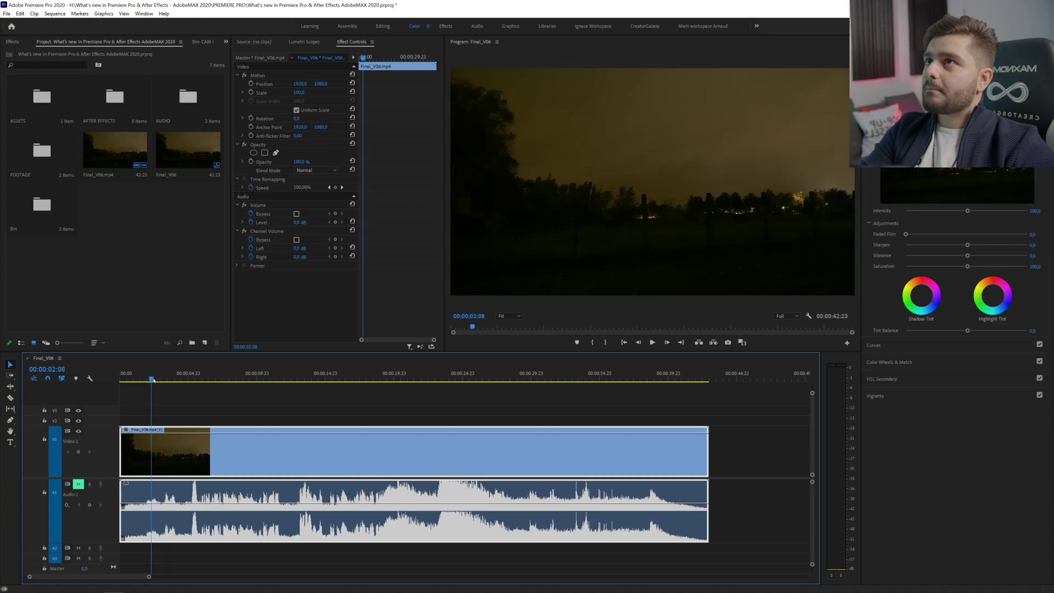
{"action": "key", "text": "Right"}
{"action": "key", "text": "Right"}
{"action": "key", "text": "c"}
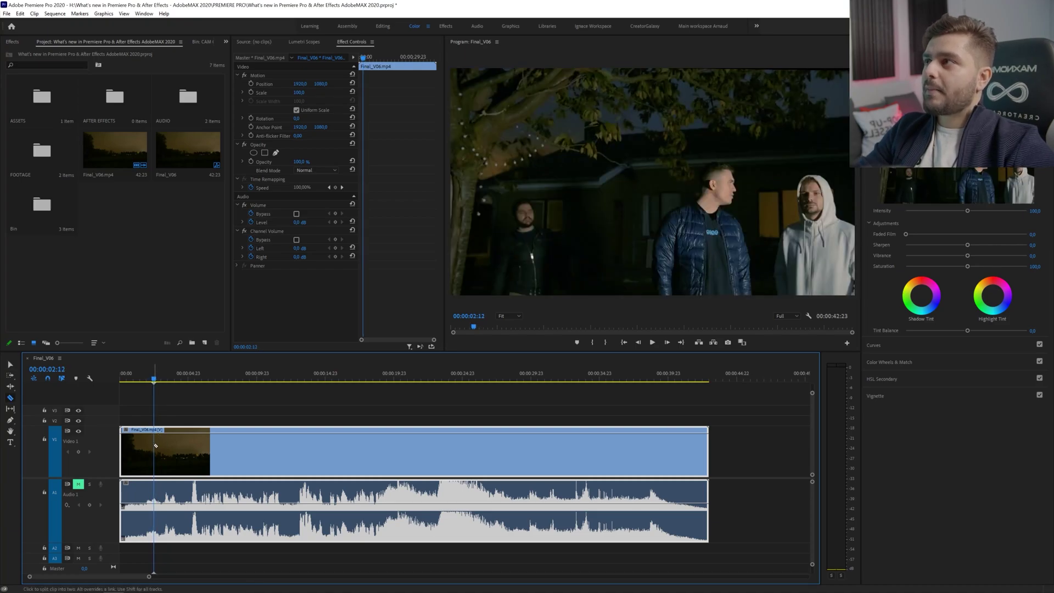
{"action": "left_click", "coordinate": [155, 446]}
{"action": "key", "text": "v"}
{"action": "left_click_drag", "start_coordinate": [154, 379], "coordinate": [600, 379]}
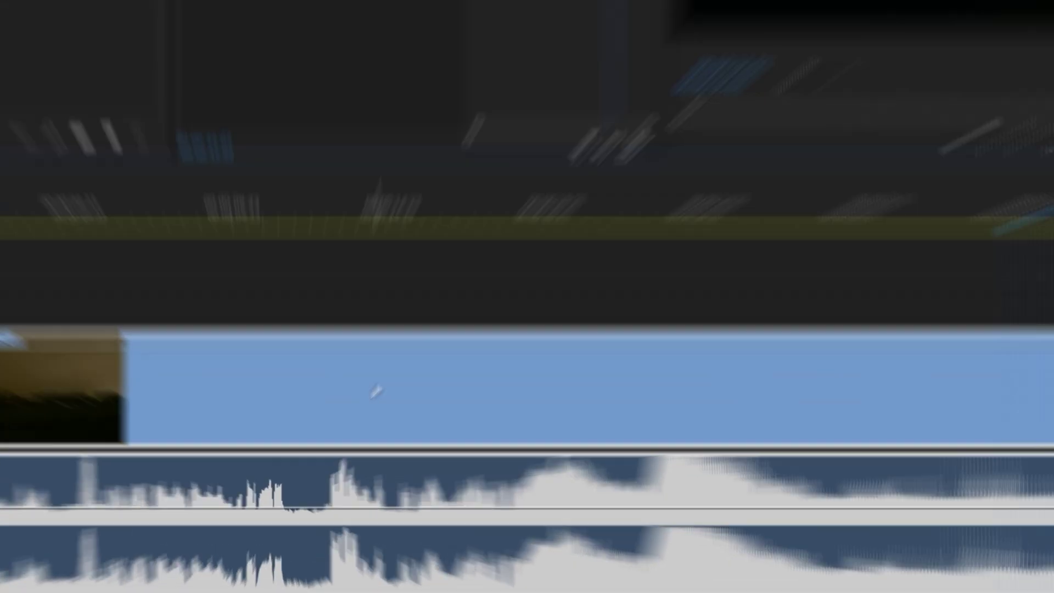
- Run Scene Edit Detection on the Final_V06.mp4 clip, applying cuts and creating a bin of subclips, without clip markers
{"action": "right_click", "coordinate": [376, 392]}
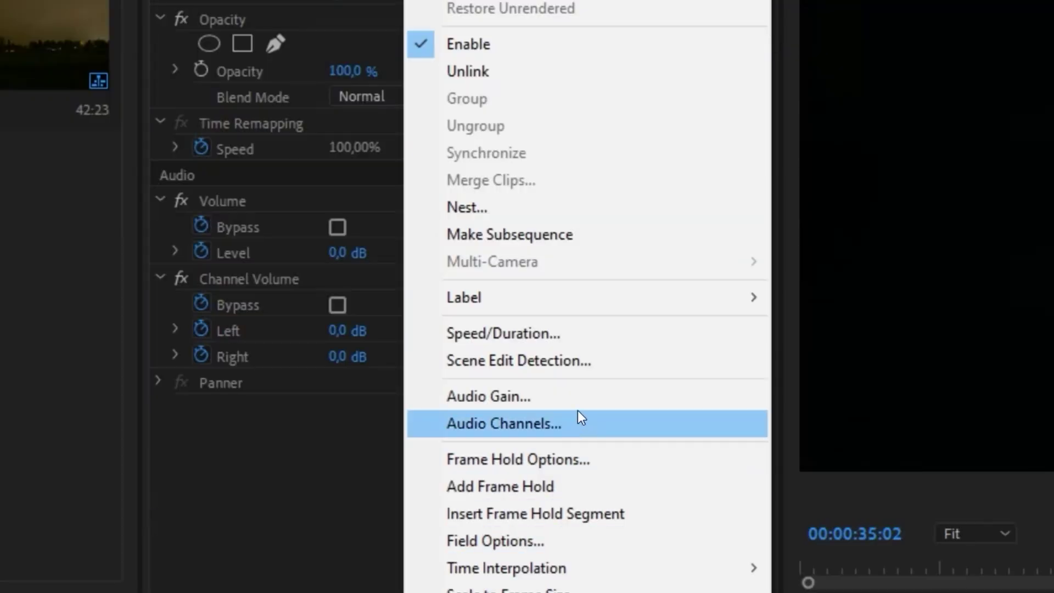
{"action": "left_click", "coordinate": [516, 362]}
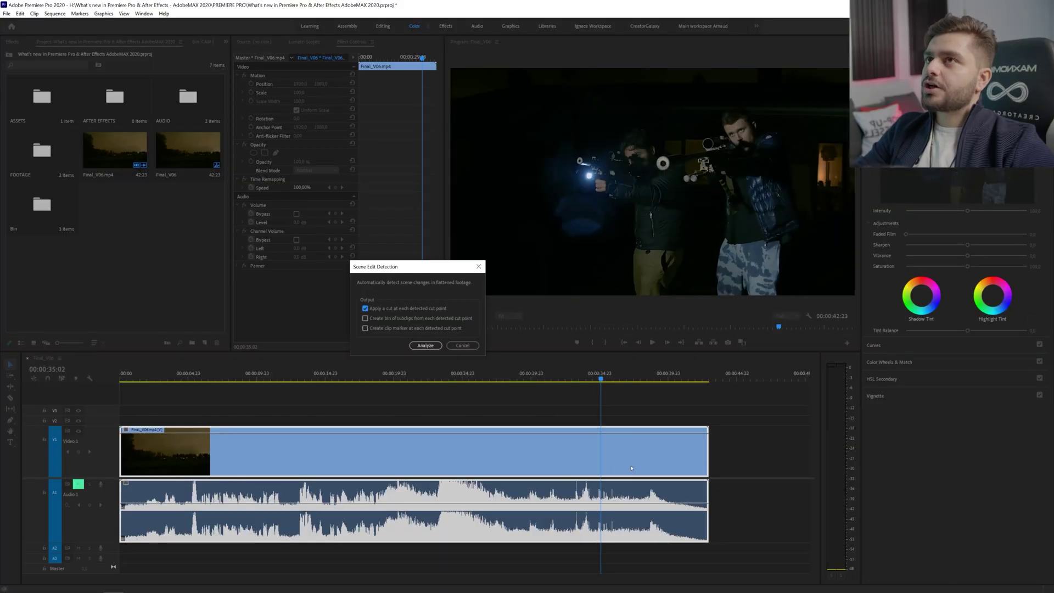
{"action": "left_click", "coordinate": [377, 317]}
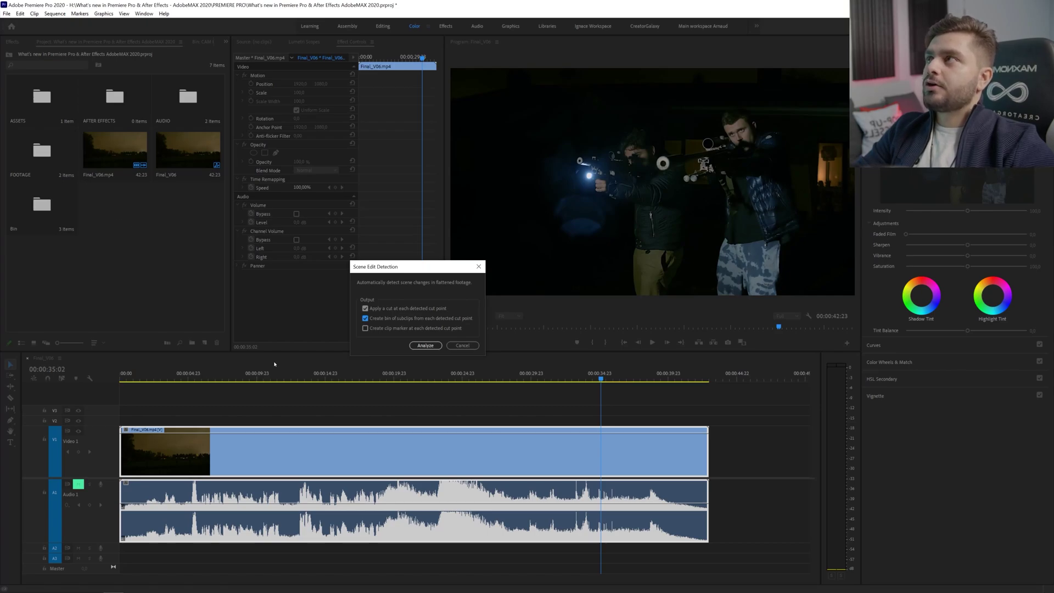
{"action": "left_click", "coordinate": [388, 329]}
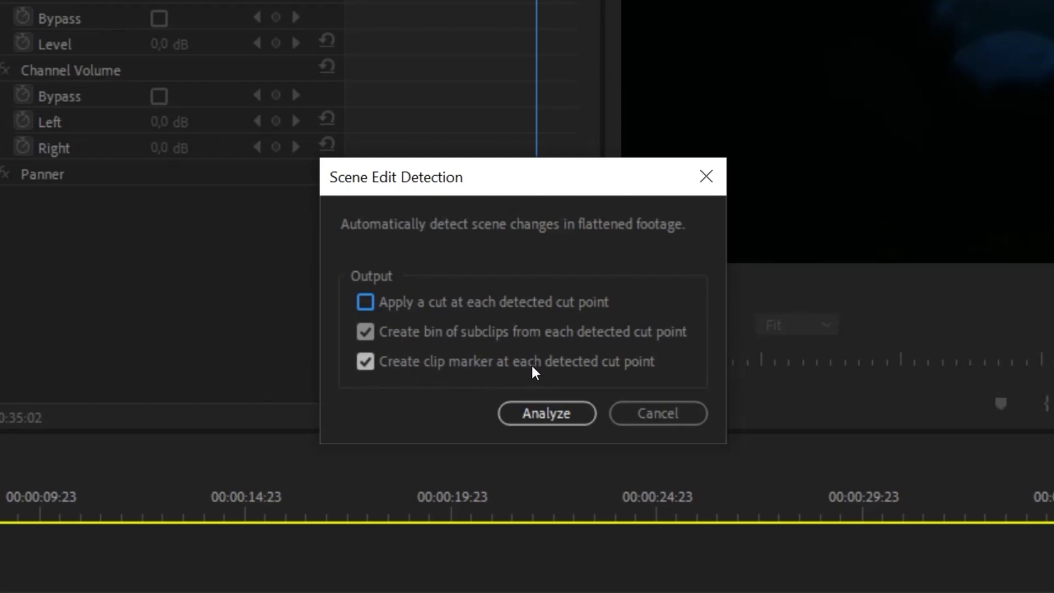
{"action": "left_click", "coordinate": [511, 309]}
{"action": "left_click", "coordinate": [456, 361]}
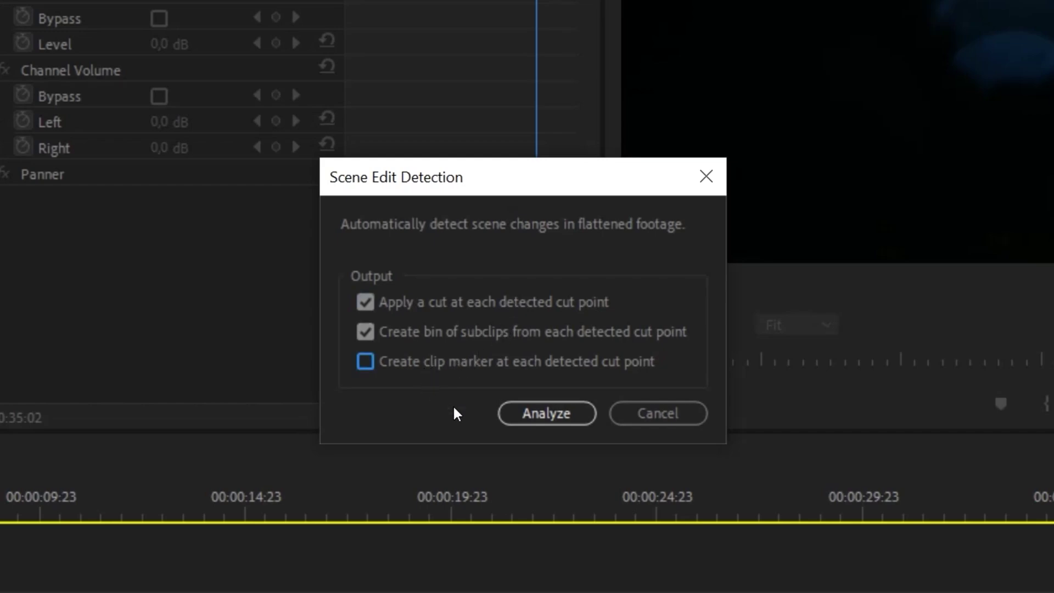
{"action": "left_click", "coordinate": [556, 417]}
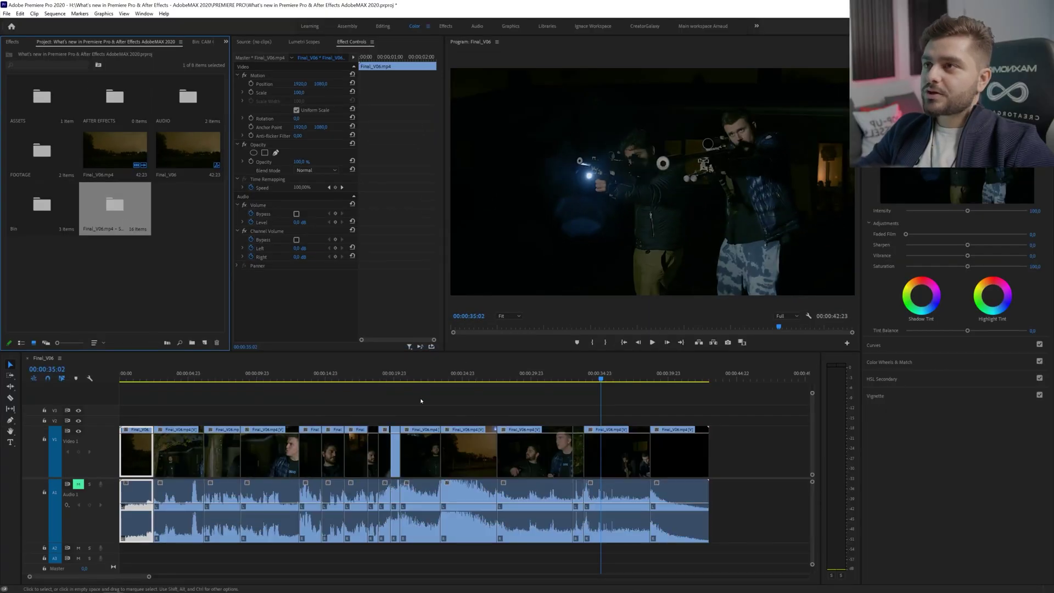
- Return to the start of the sequence and scrub through it to check the detected cut points
{"action": "left_click", "coordinate": [620, 348]}
{"action": "left_click", "coordinate": [623, 344]}
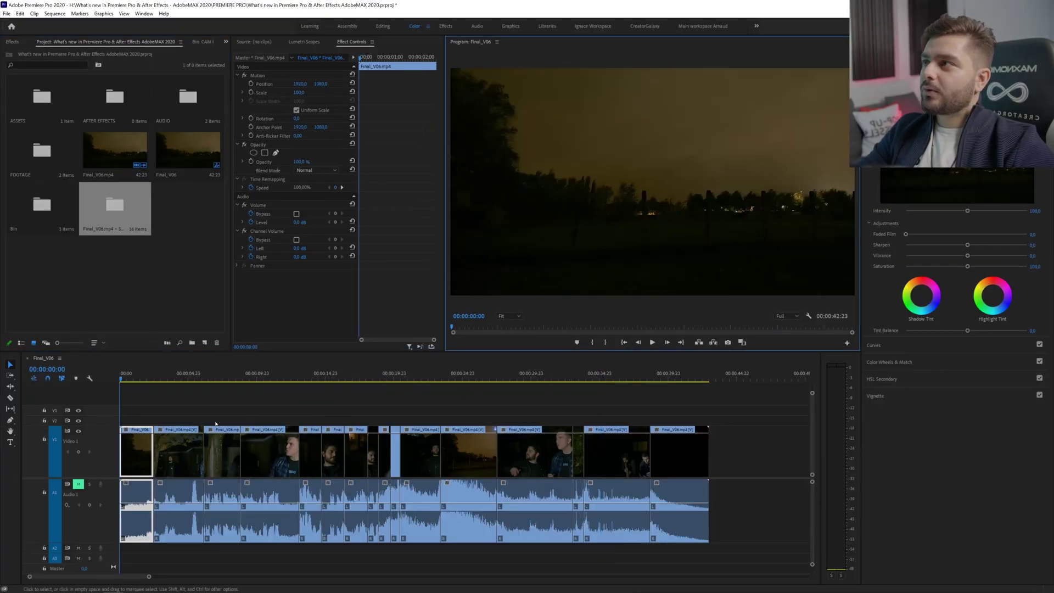
{"action": "left_click_drag", "start_coordinate": [148, 380], "coordinate": [504, 450]}
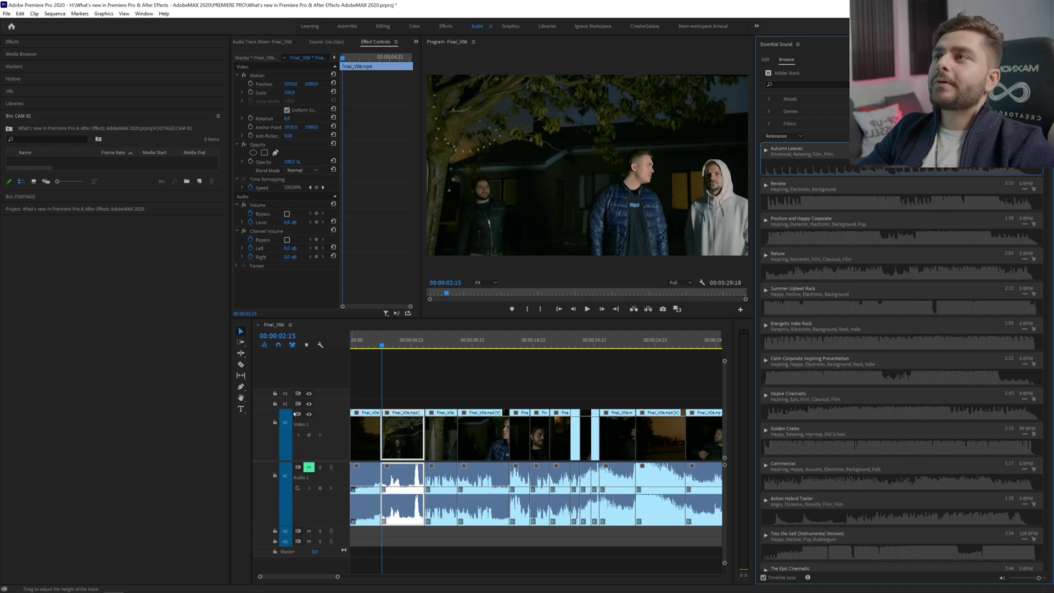
- Preview the Adobe Stock tracks Autumn Leaves and Positive and Happy Corporate in sync with the sequence from its start
{"action": "left_click", "coordinate": [338, 345]}
{"action": "key", "text": "Home"}
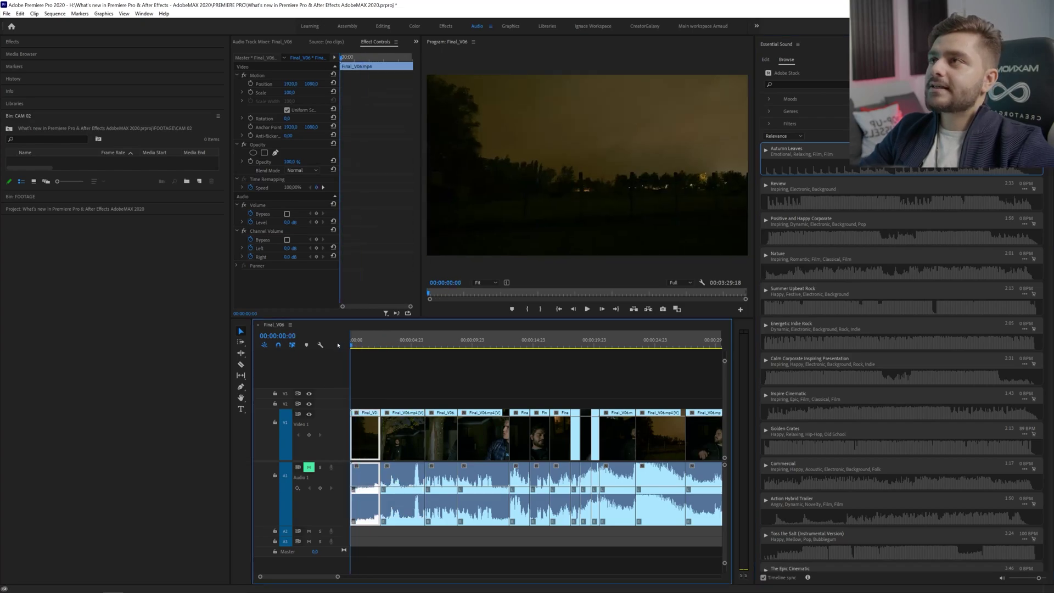
{"action": "left_click", "coordinate": [766, 153]}
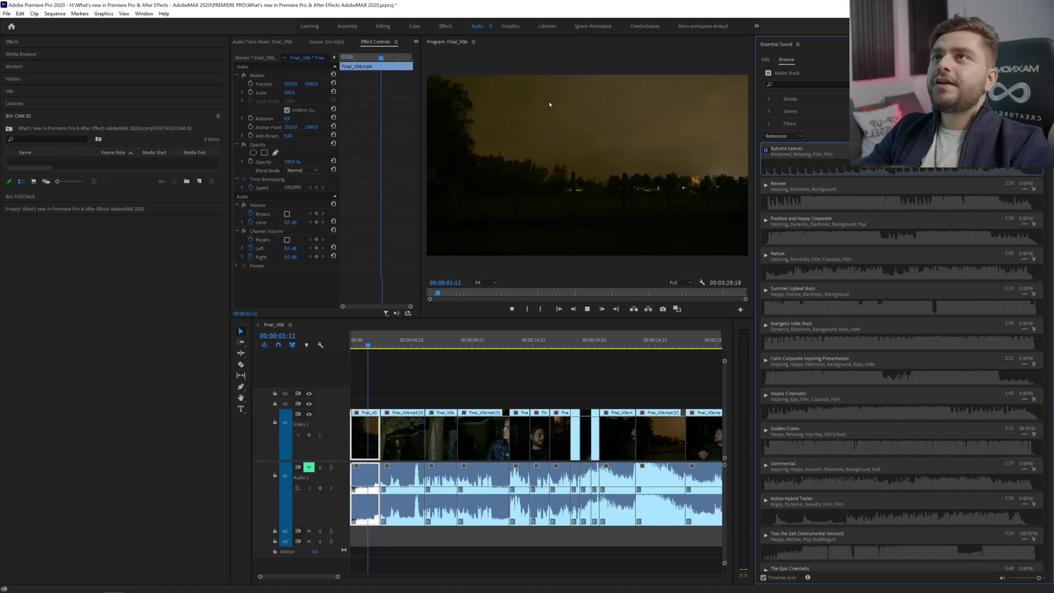
{"action": "left_click", "coordinate": [766, 221]}
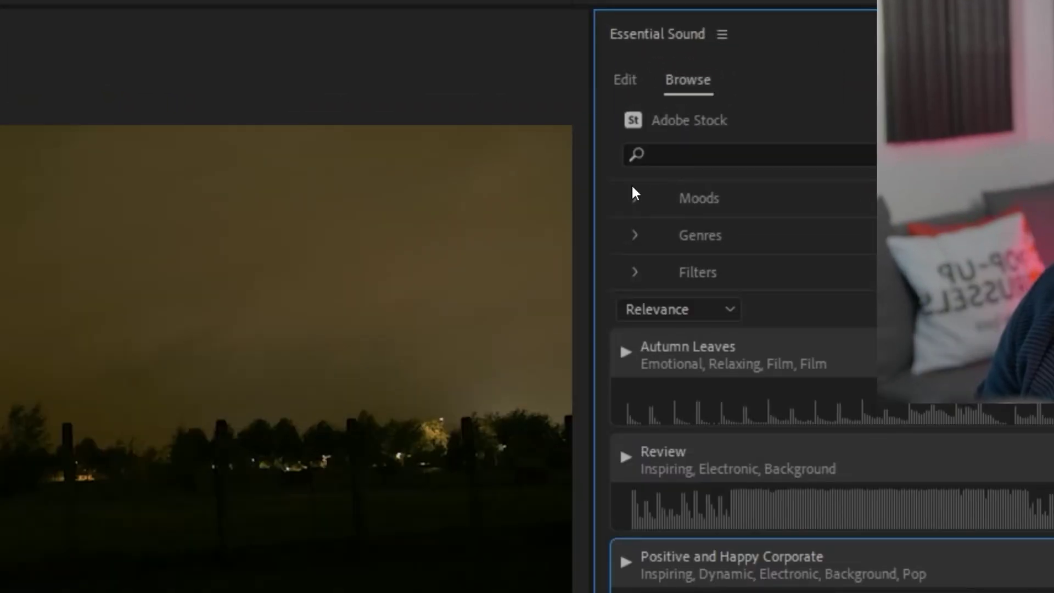
- Examine the available Moods and Genres filters for the stock music
{"action": "left_click", "coordinate": [635, 192]}
{"action": "left_click", "coordinate": [635, 192]}
{"action": "left_click", "coordinate": [635, 193]}
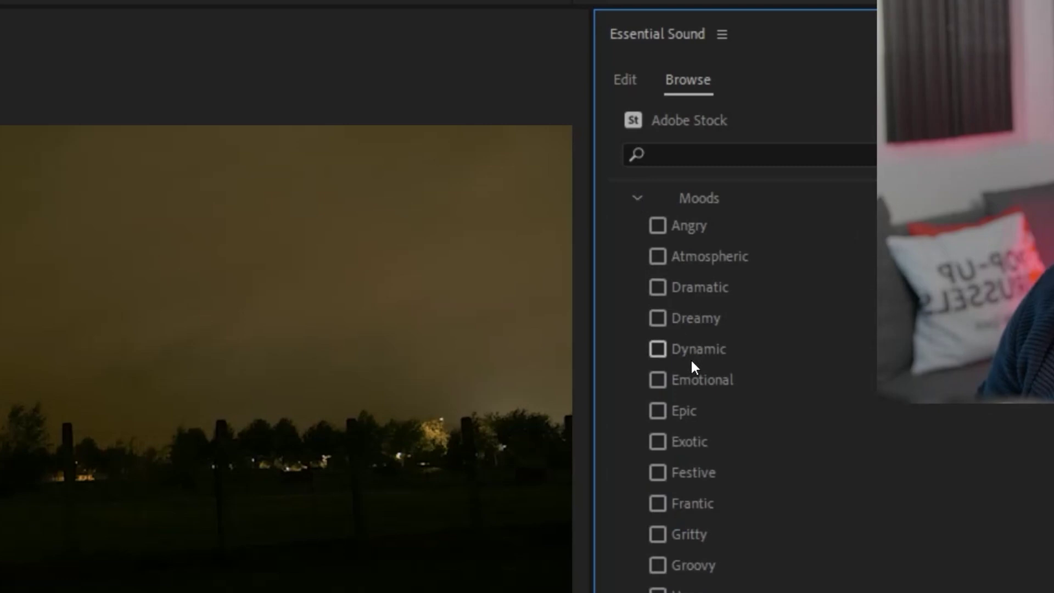
{"action": "left_click", "coordinate": [637, 199]}
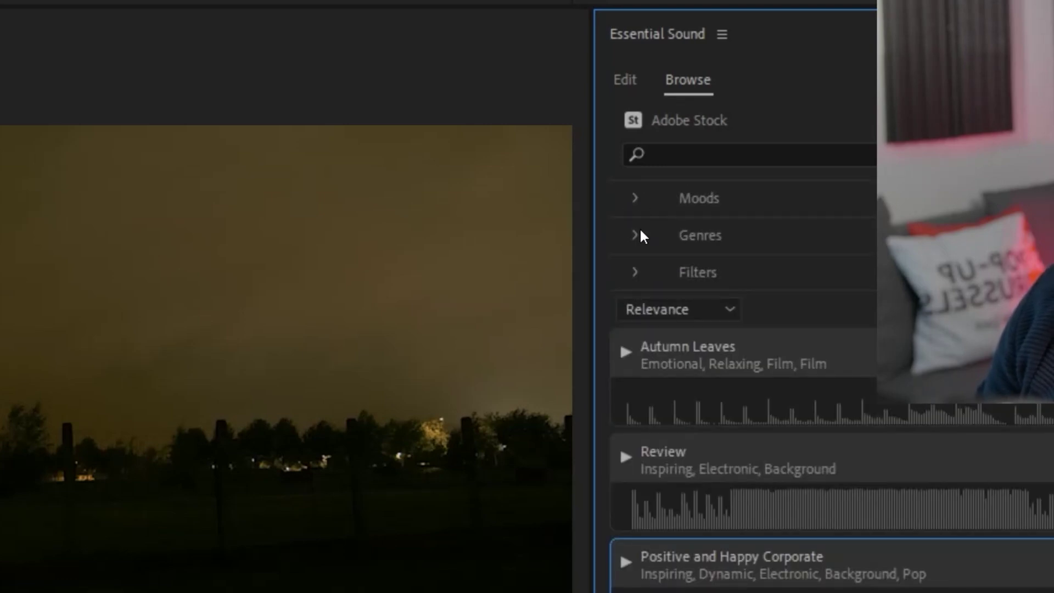
{"action": "left_click", "coordinate": [640, 235]}
{"action": "left_click", "coordinate": [638, 237]}
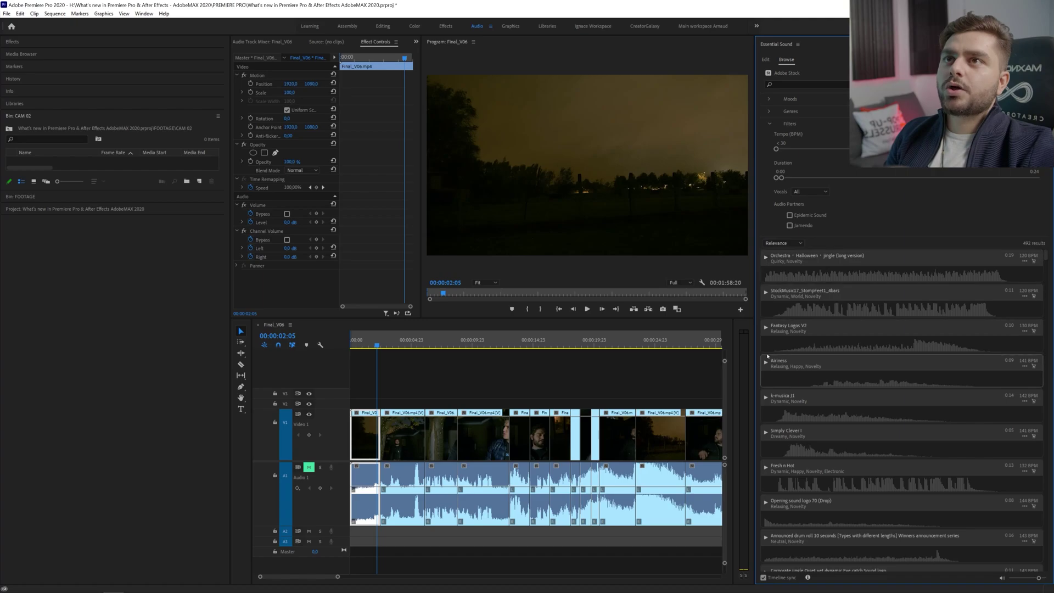
- Add the stock track Toss the Salt (Instrumental Version) to an empty audio track at the start of the sequence
{"action": "left_click", "coordinate": [766, 328]}
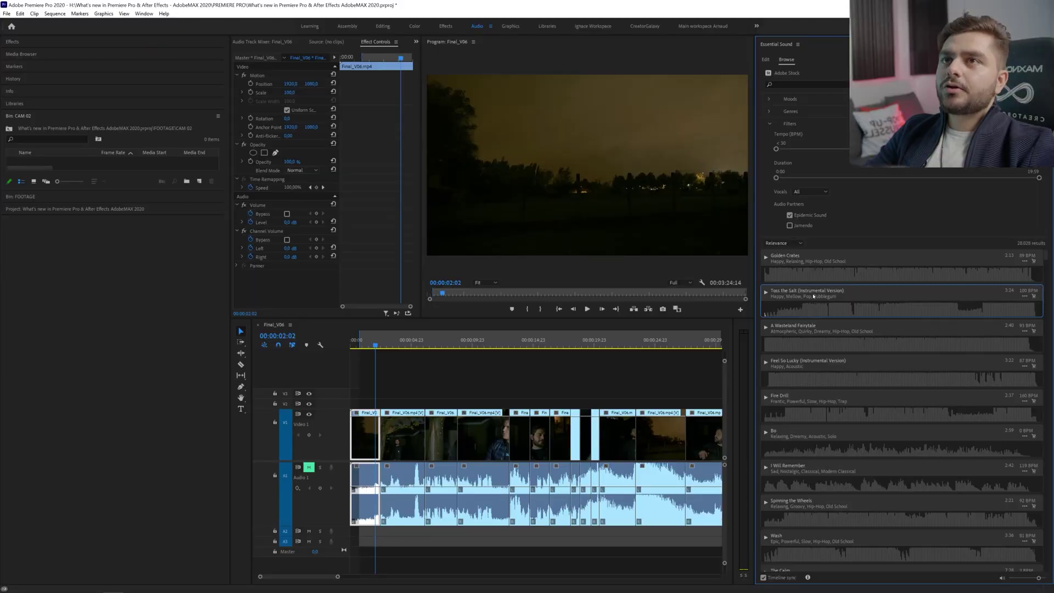
{"action": "left_click_drag", "start_coordinate": [900, 302], "coordinate": [350, 537]}
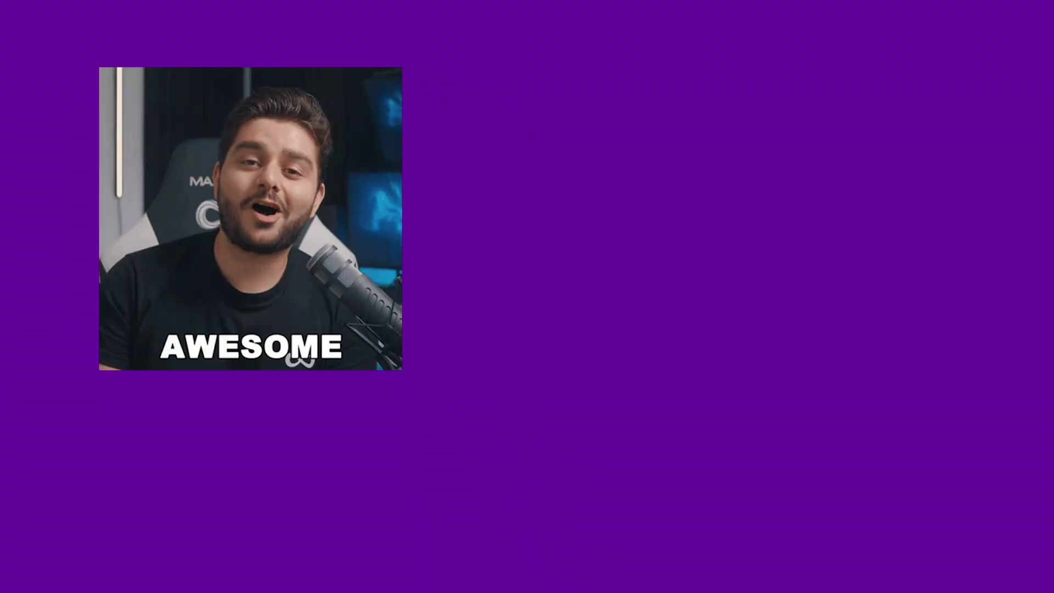
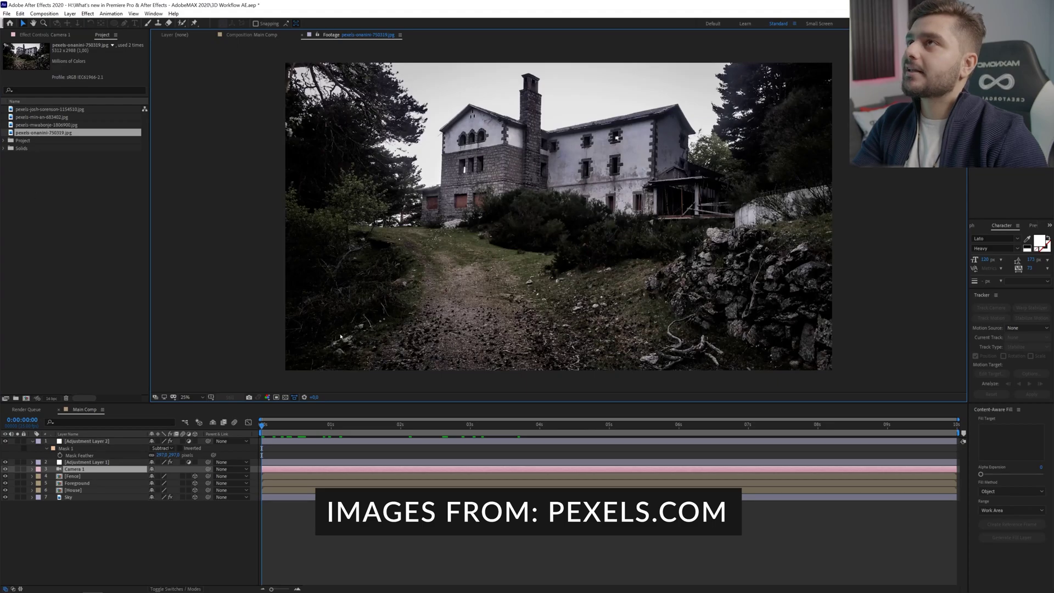
- In After Effects, delete Camera 1 and both adjustment layers from Main Comp
{"action": "left_click", "coordinate": [86, 497]}
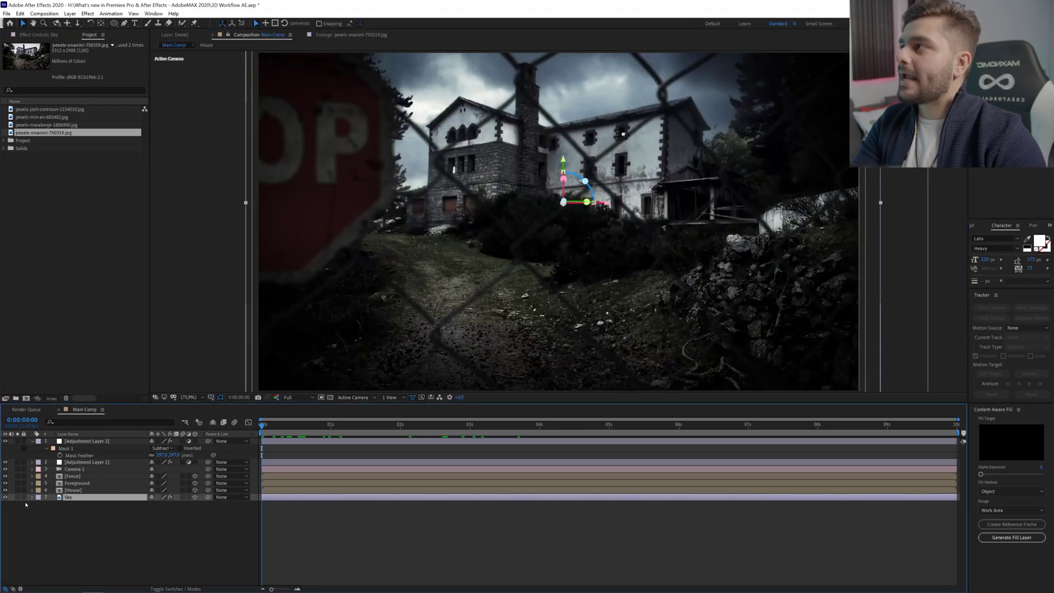
{"action": "left_click", "coordinate": [71, 468]}
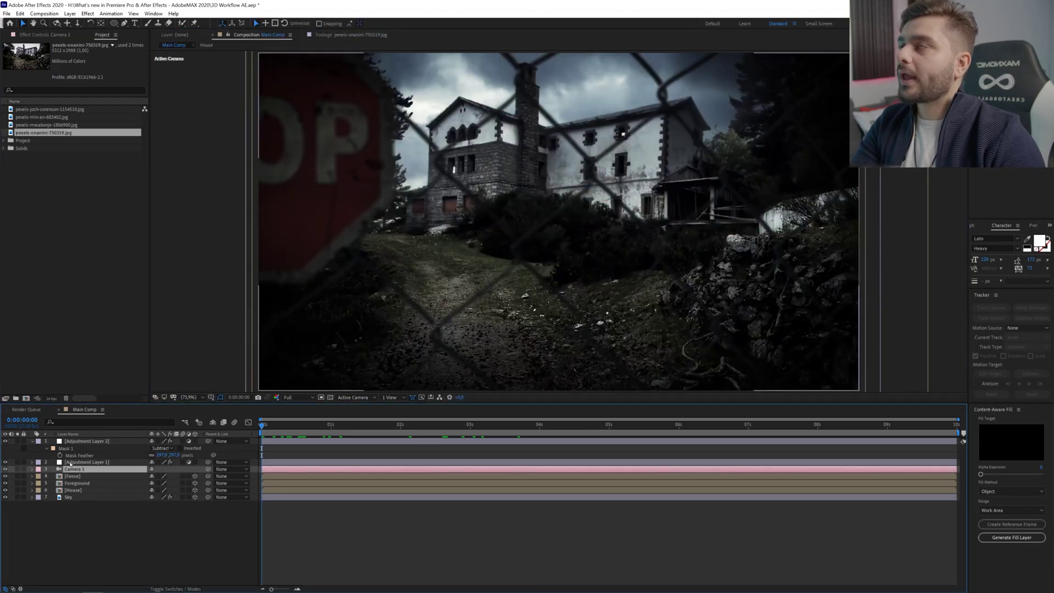
{"action": "left_click", "coordinate": [83, 441], "text": "shift"}
{"action": "key", "text": "Delete"}
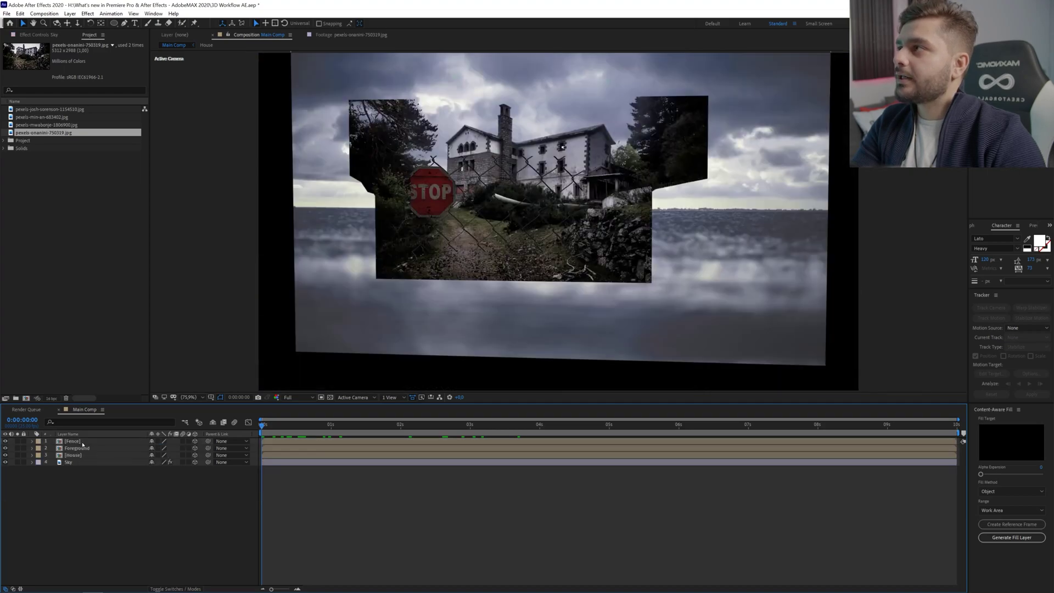
- Reset the transforms of the Fence, Foreground, House and Sky layers together
{"action": "left_click", "coordinate": [68, 462]}
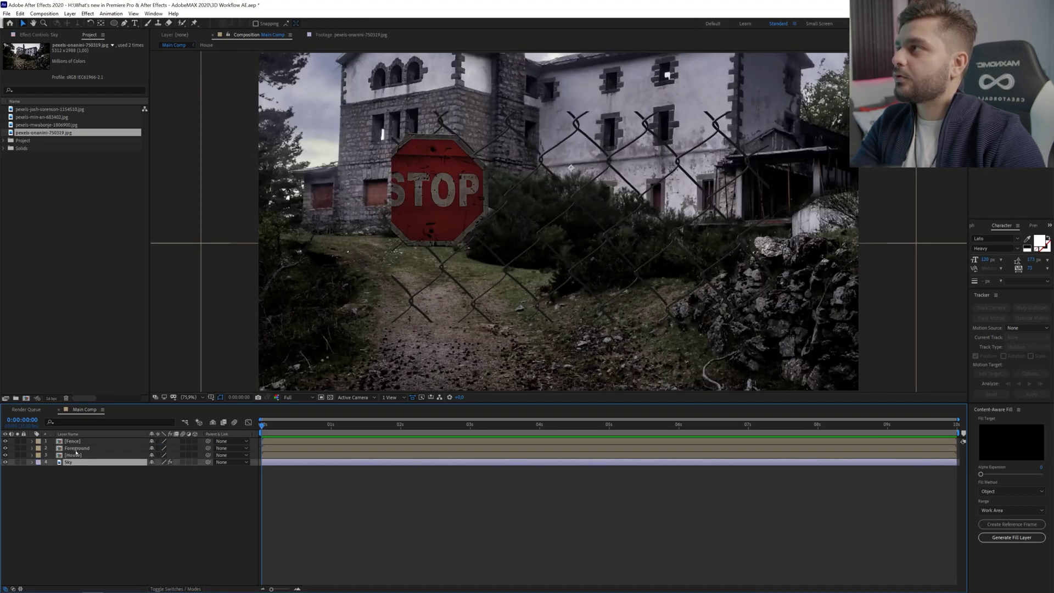
{"action": "left_click", "coordinate": [78, 442], "text": "shift"}
{"action": "right_click", "coordinate": [78, 443]}
{"action": "mouse_move", "coordinate": [131, 243]}
{"action": "left_click", "coordinate": [180, 245]}
{"action": "left_click", "coordinate": [104, 509]}
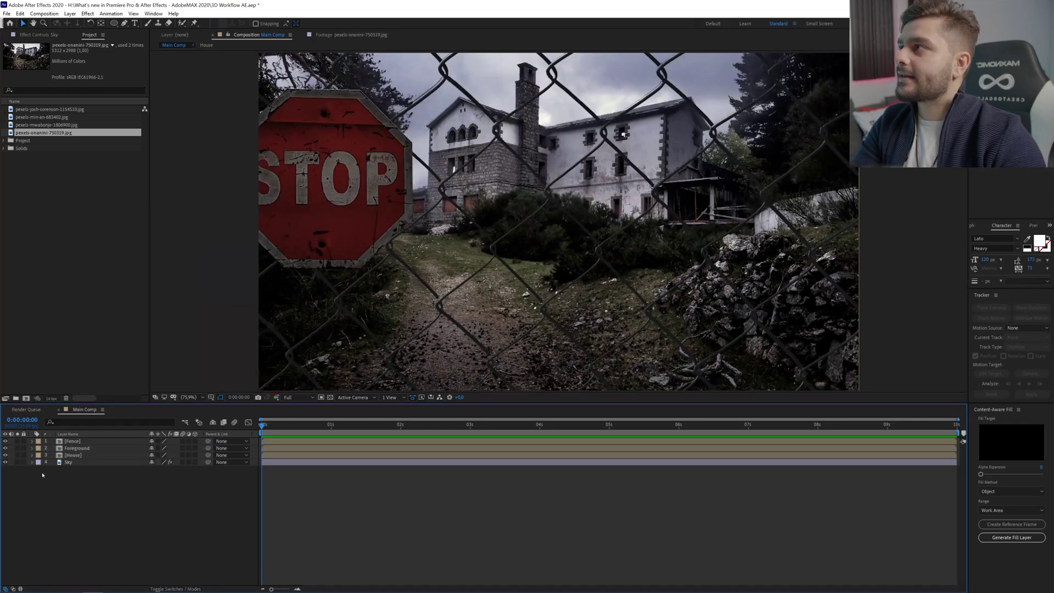
- Hide all four layers and show Sky, House and Foreground one by one to examine how the scene is built
{"action": "left_click_drag", "start_coordinate": [5, 441], "coordinate": [5, 463]}
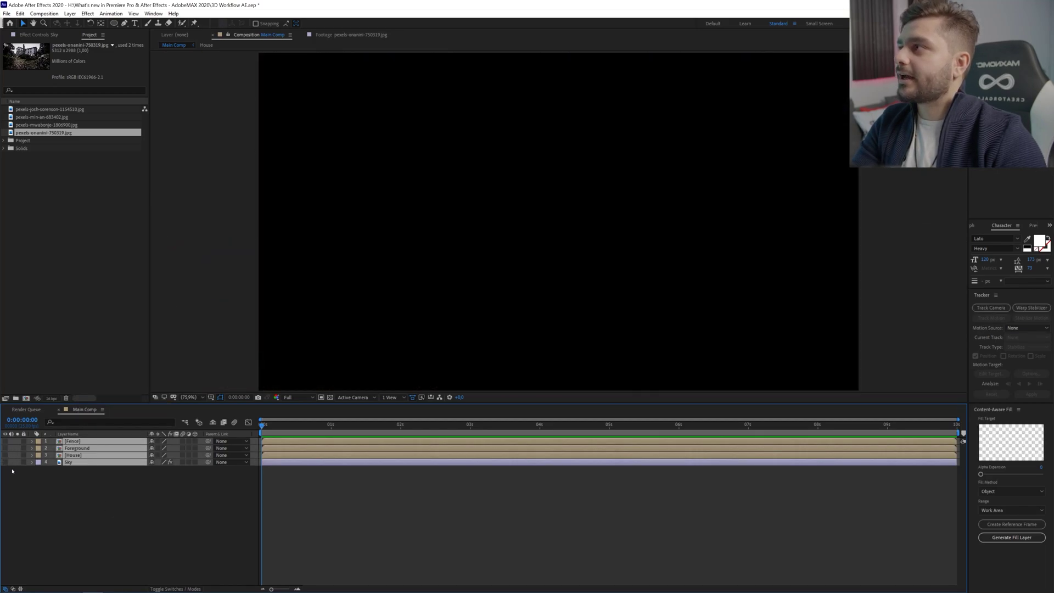
{"action": "left_click", "coordinate": [5, 463]}
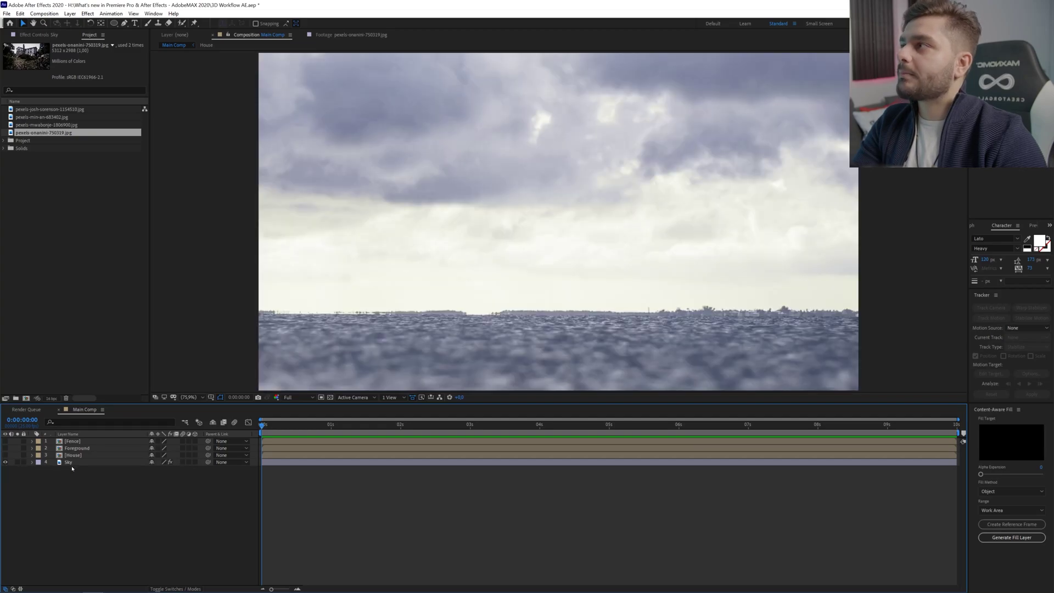
{"action": "left_click", "coordinate": [6, 456]}
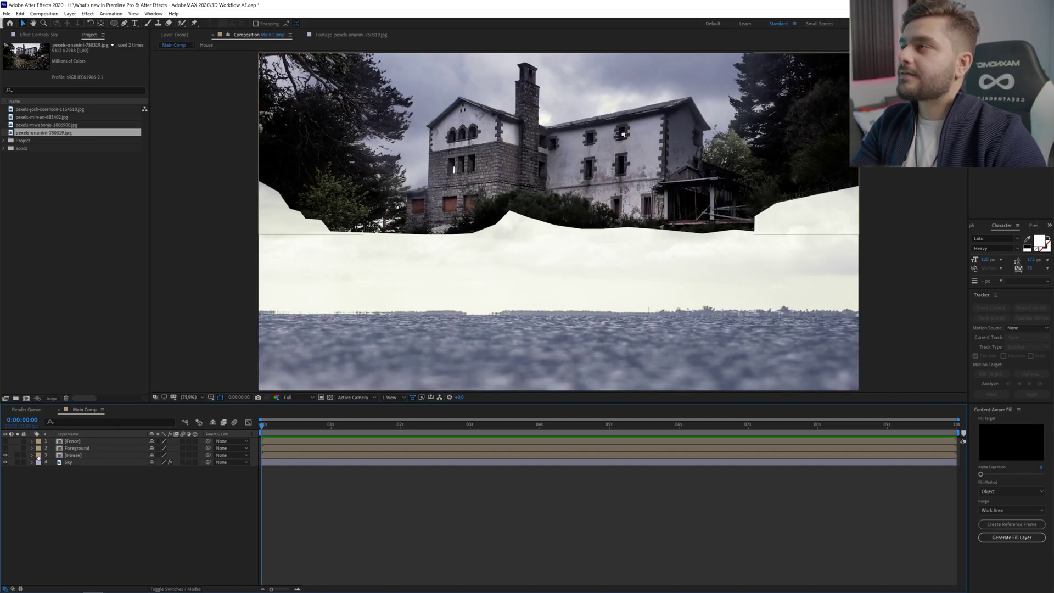
{"action": "left_click", "coordinate": [66, 448]}
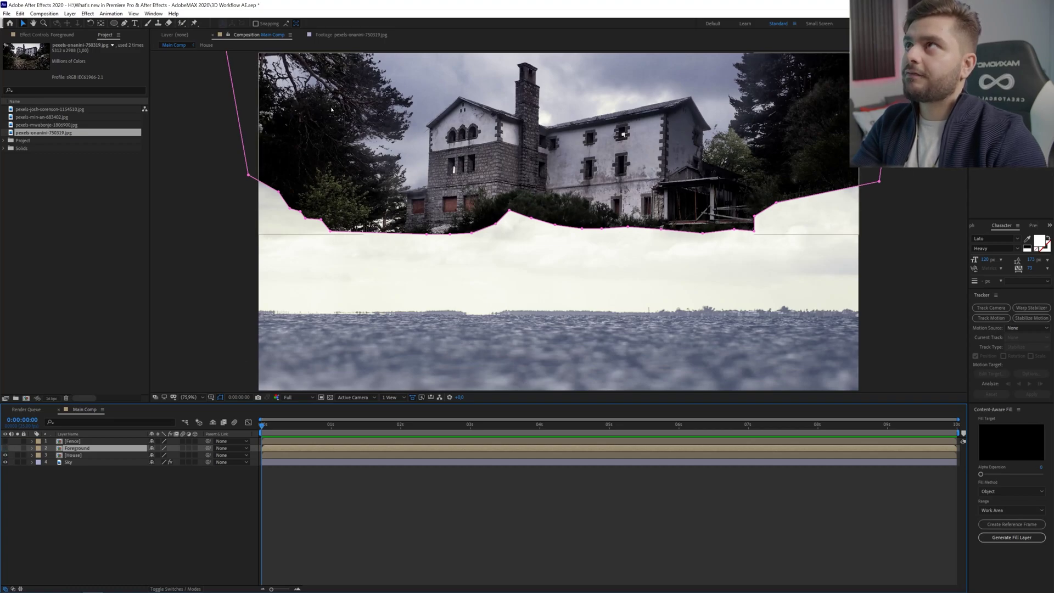
{"action": "left_click", "coordinate": [5, 449]}
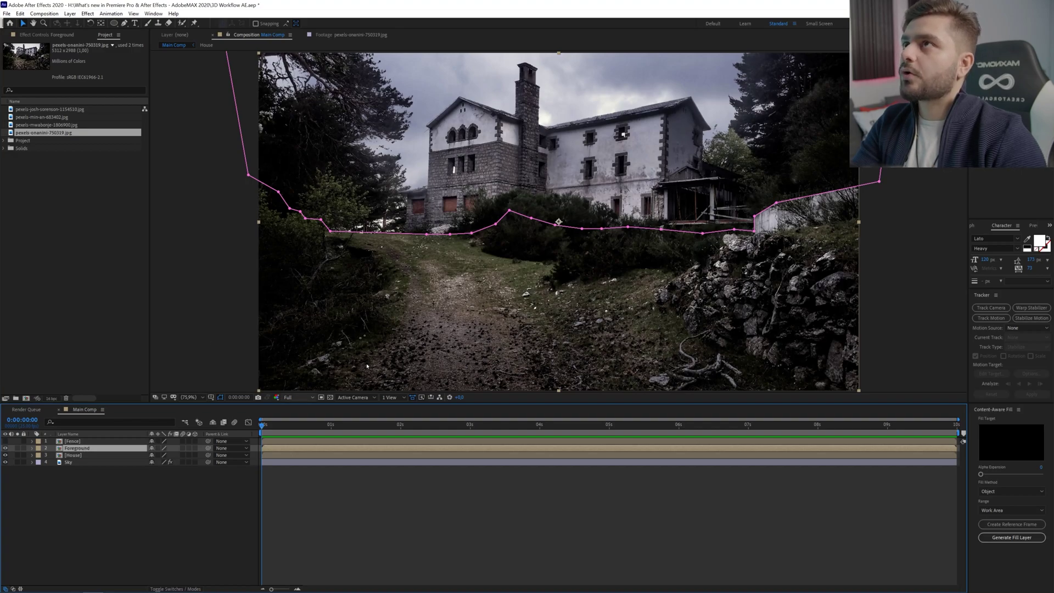
- Reshape the Foreground layer's mask to follow the top of the bushes in front of the house
{"action": "left_click_drag", "start_coordinate": [496, 223], "coordinate": [594, 173]}
{"action": "key", "text": "ctrl+z"}
{"action": "left_click_drag", "start_coordinate": [532, 218], "coordinate": [598, 221]}
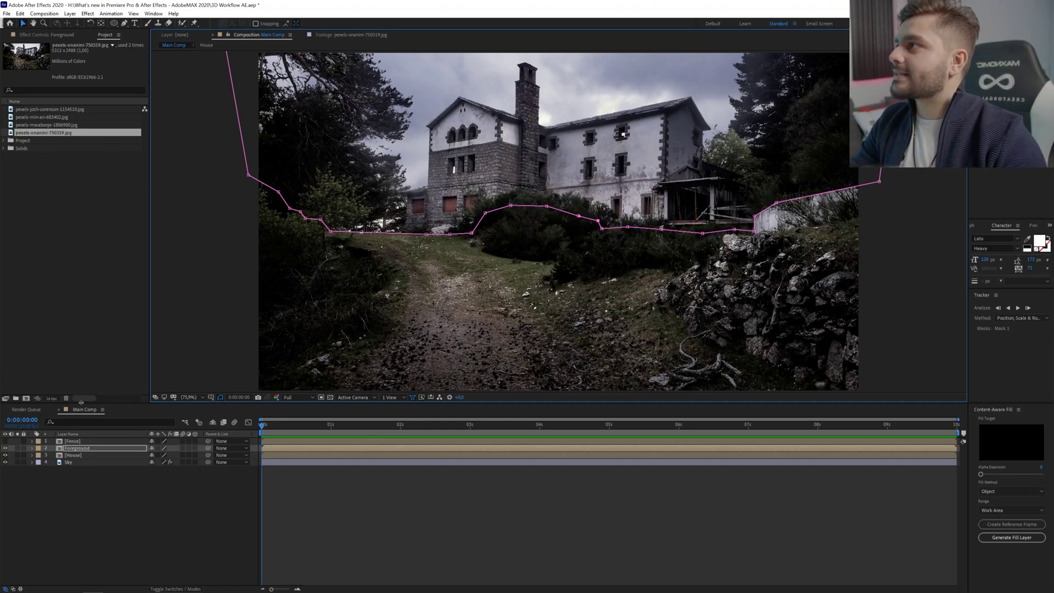
- Show the Fence layer, examine the stop-sign image inside its precomp by toggling its visibility, and return to the start of Main Comp
{"action": "left_click", "coordinate": [73, 442]}
{"action": "left_click", "coordinate": [5, 441]}
{"action": "double_click", "coordinate": [73, 443]}
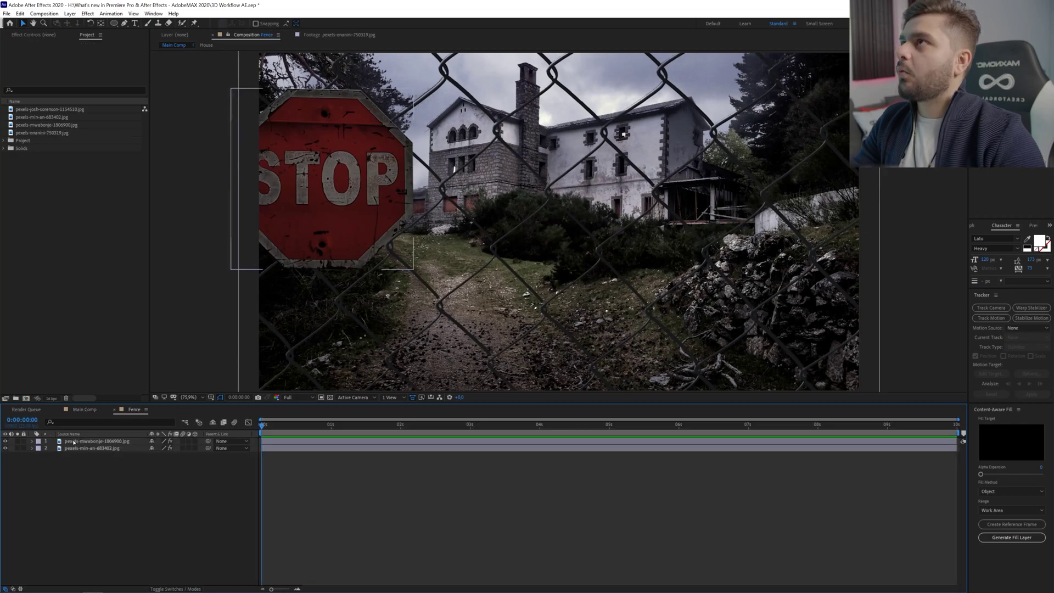
{"action": "left_click", "coordinate": [73, 442]}
{"action": "left_click", "coordinate": [5, 442]}
{"action": "left_click", "coordinate": [5, 441]}
{"action": "left_click", "coordinate": [175, 45]}
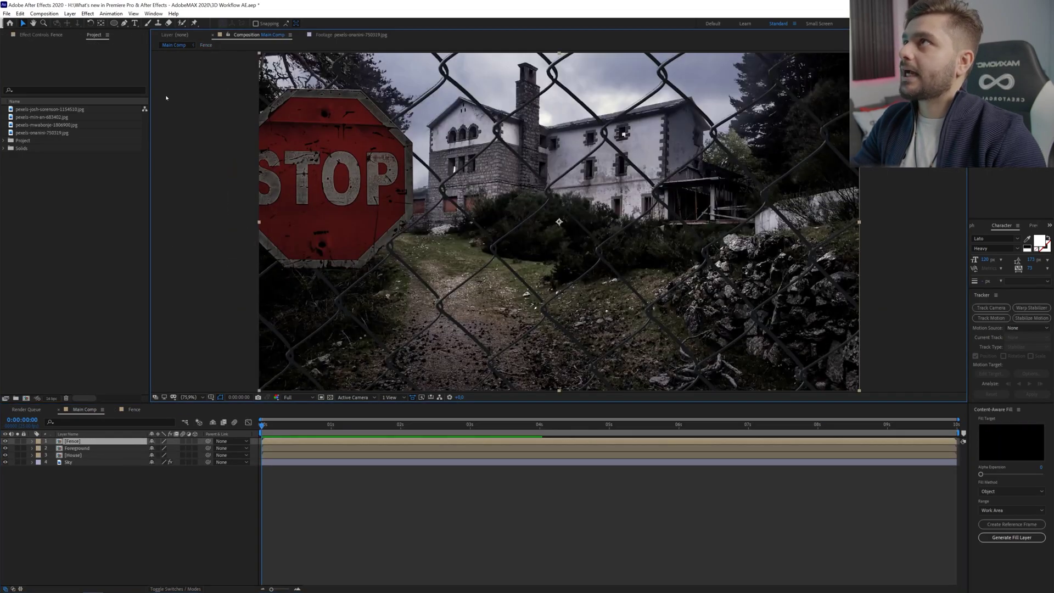
{"action": "left_click", "coordinate": [607, 424]}
{"action": "key", "text": "Home"}
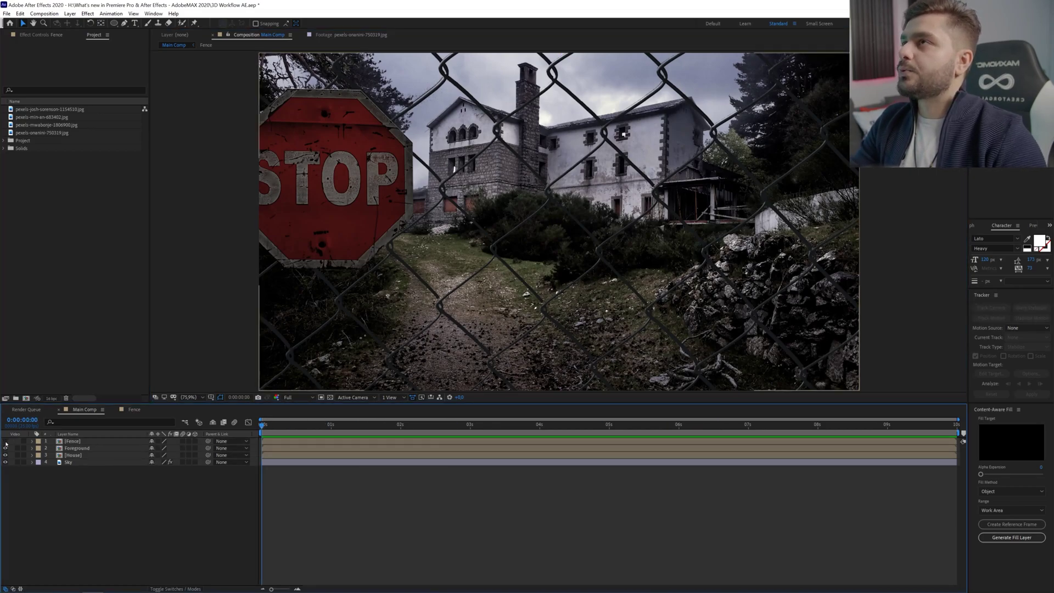
- Toggle the Fence layer's visibility, turn all four layers of Main Comp into 3D layers, and open the orbit camera tool variants
{"action": "left_click", "coordinate": [5, 441]}
{"action": "left_click", "coordinate": [5, 441]}
{"action": "left_click", "coordinate": [5, 442]}
{"action": "left_click", "coordinate": [5, 442]}
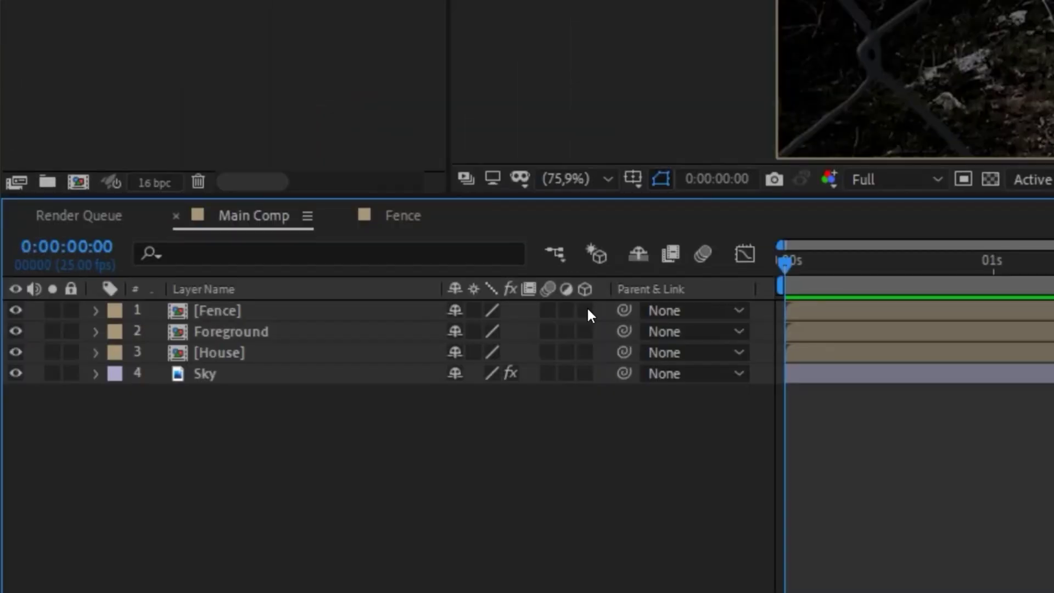
{"action": "left_click_drag", "start_coordinate": [197, 442], "coordinate": [199, 481]}
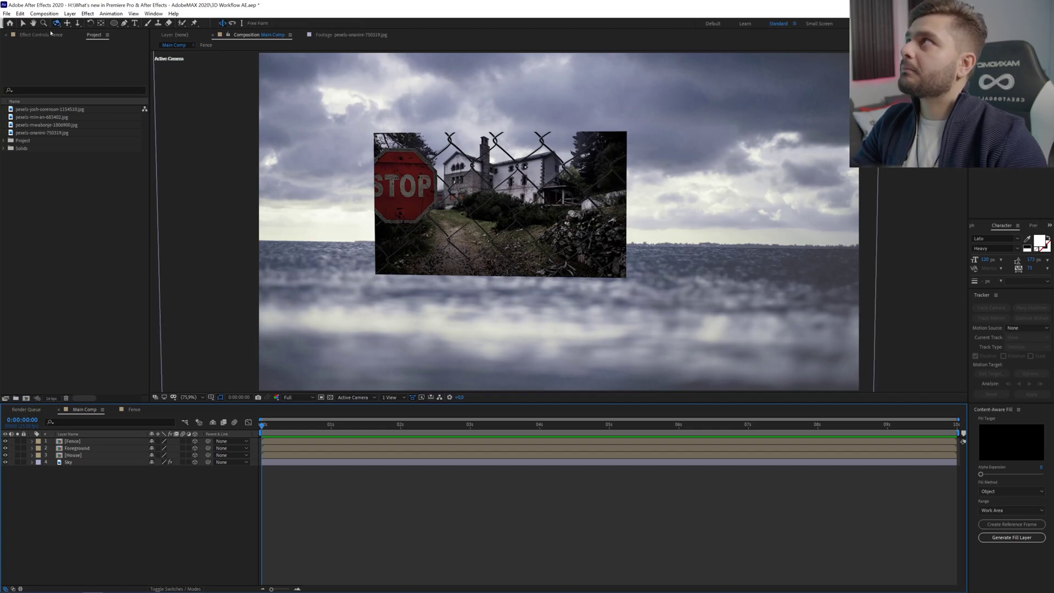
{"action": "left_click", "coordinate": [57, 23]}
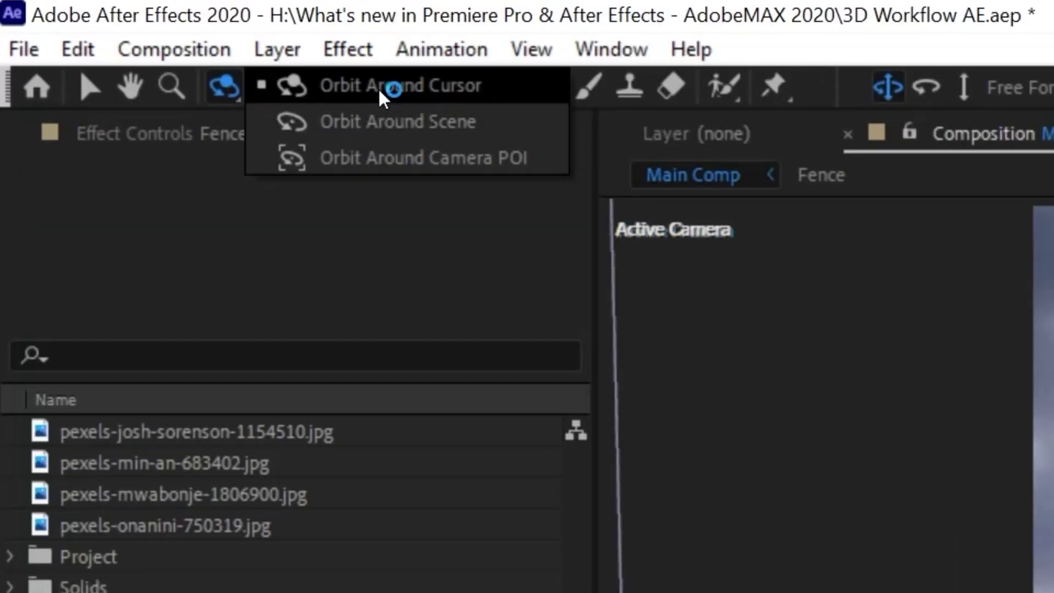
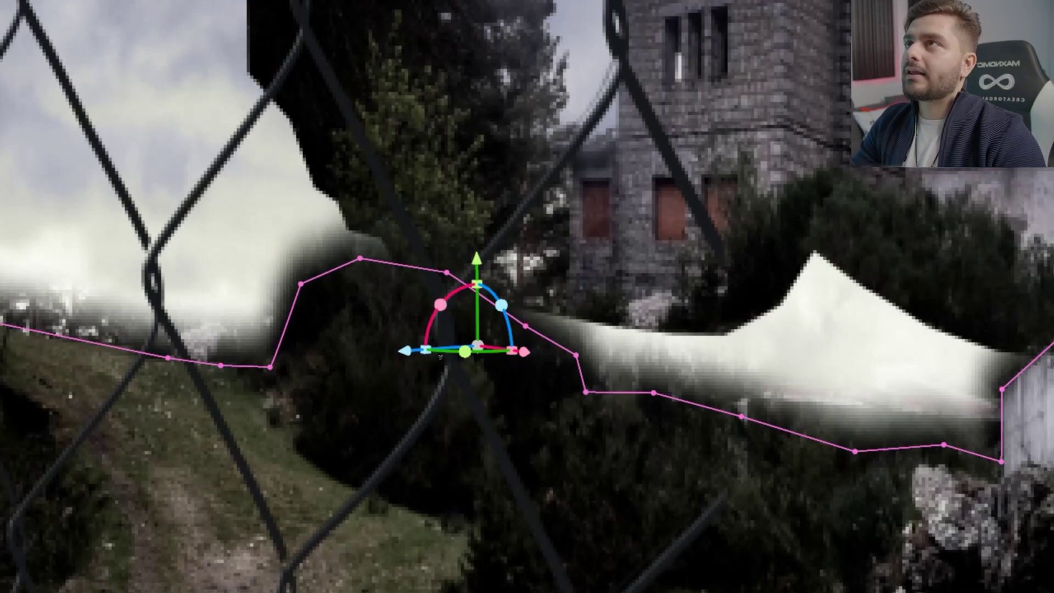
- Move the Foreground layer along its Z axis with the 3D gizmo, and try its other transform handles, undoing those trial changes
{"action": "left_click_drag", "start_coordinate": [411, 352], "coordinate": [340, 352]}
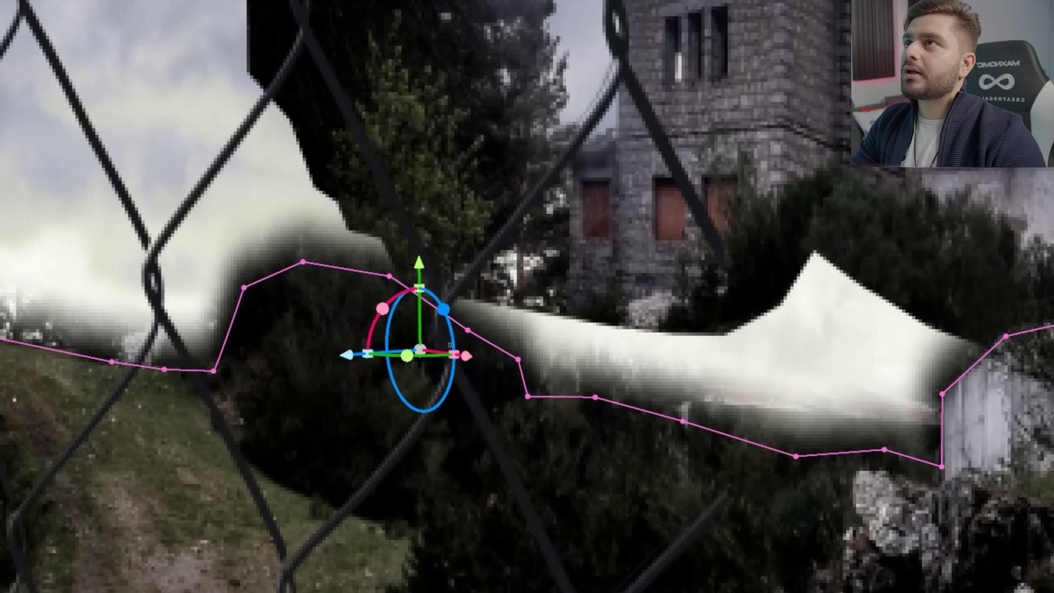
{"action": "left_click_drag", "start_coordinate": [404, 284], "coordinate": [428, 283]}
{"action": "key", "text": "ctrl+z"}
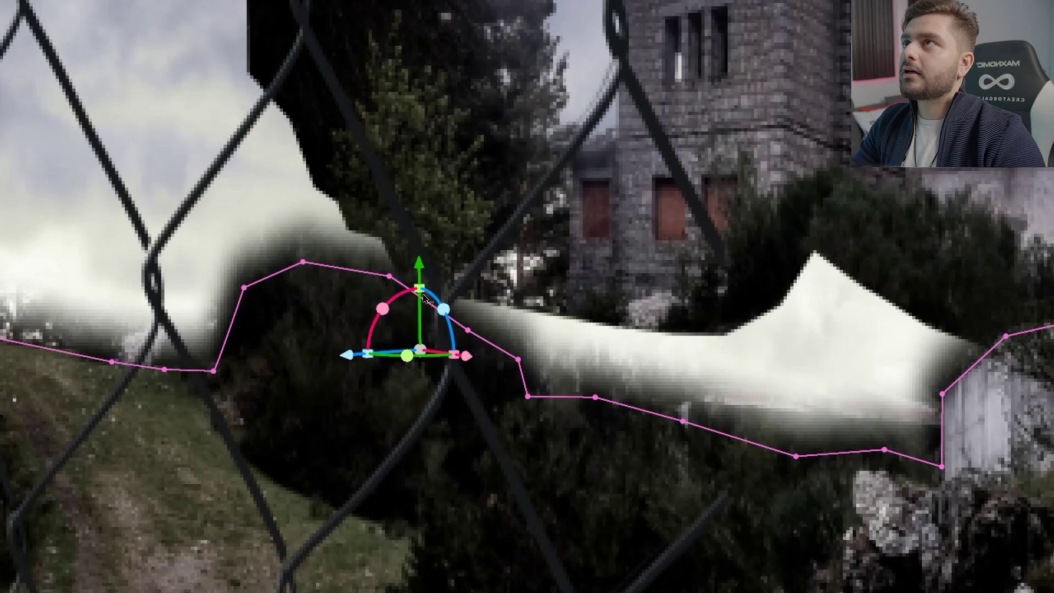
{"action": "left_click_drag", "start_coordinate": [423, 298], "coordinate": [209, 365]}
{"action": "key", "text": "ctrl+z"}
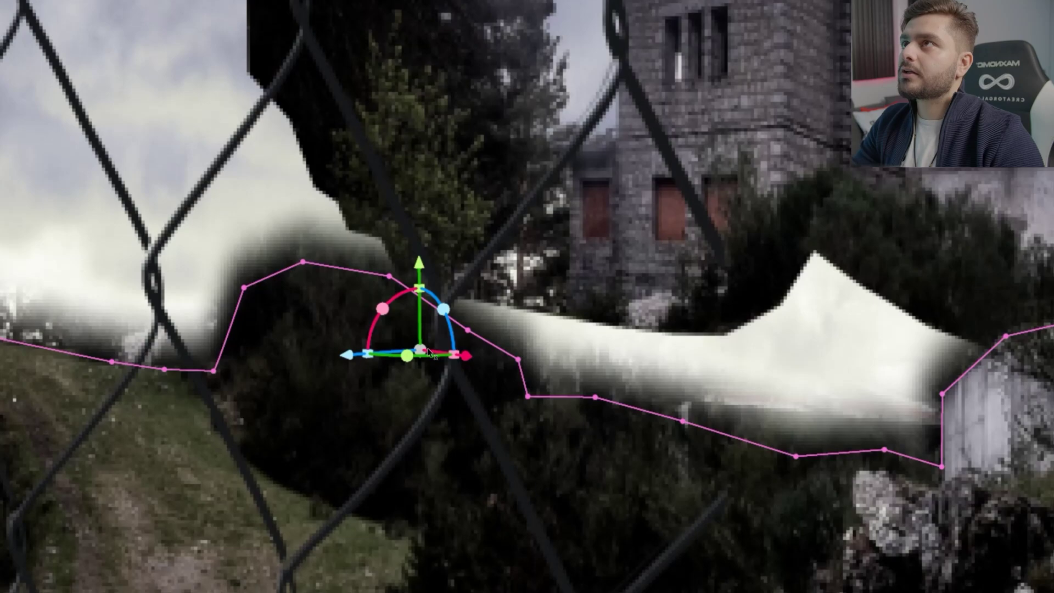
{"action": "mouse_move", "coordinate": [422, 347]}
{"action": "left_mouse_down"}
{"action": "mouse_move", "coordinate": [669, 351]}
{"action": "mouse_move", "coordinate": [689, 240]}
{"action": "mouse_move", "coordinate": [489, 360]}
{"action": "mouse_move", "coordinate": [418, 353]}
{"action": "left_mouse_up"}
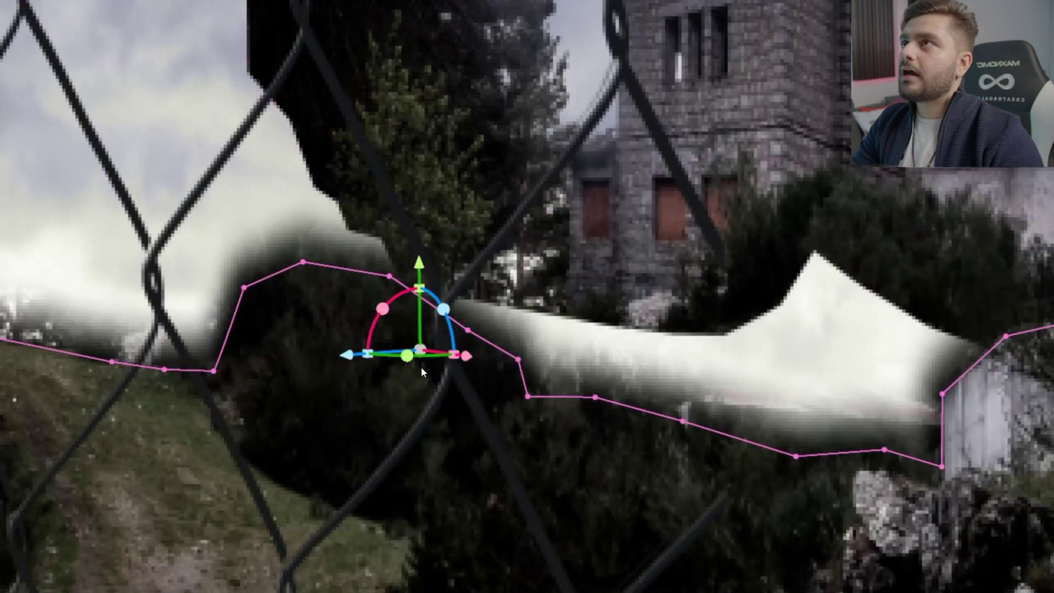
- Orbit the camera around the scene to examine the depth between the Fence, Foreground, House and Sky layers
{"action": "scroll", "coordinate": [530, 296], "scroll_direction": "up", "scroll_amount": 3}
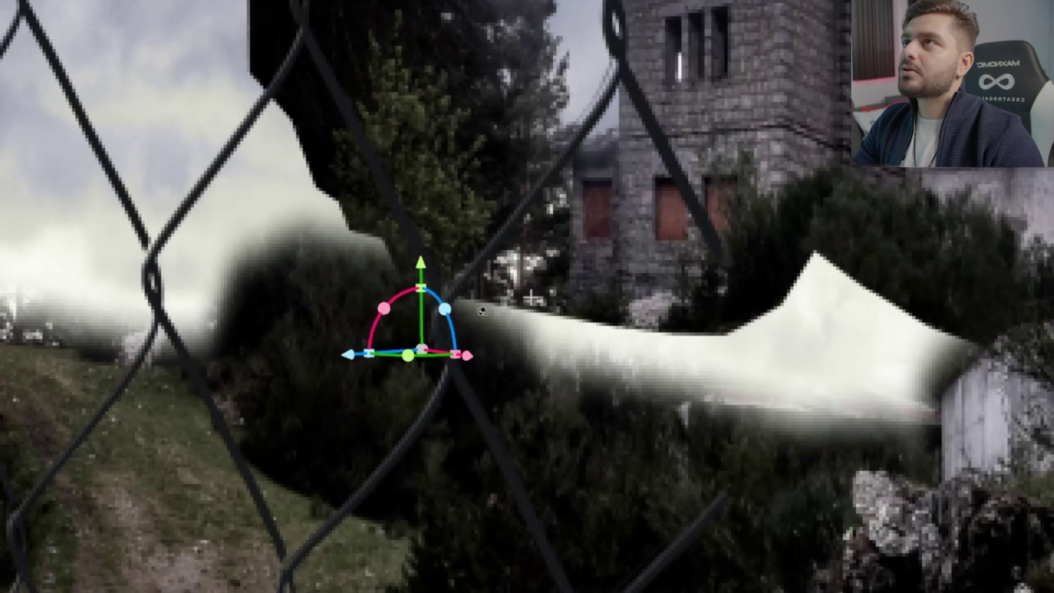
{"action": "scroll", "coordinate": [532, 298], "scroll_direction": "down", "scroll_amount": 3}
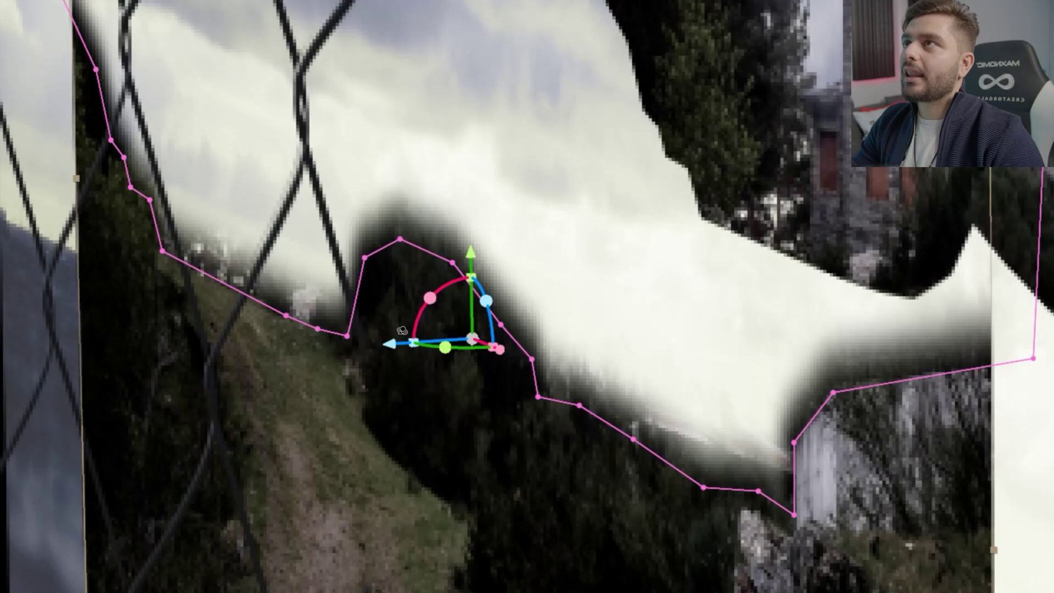
{"action": "scroll", "coordinate": [402, 330], "scroll_direction": "up", "scroll_amount": 3}
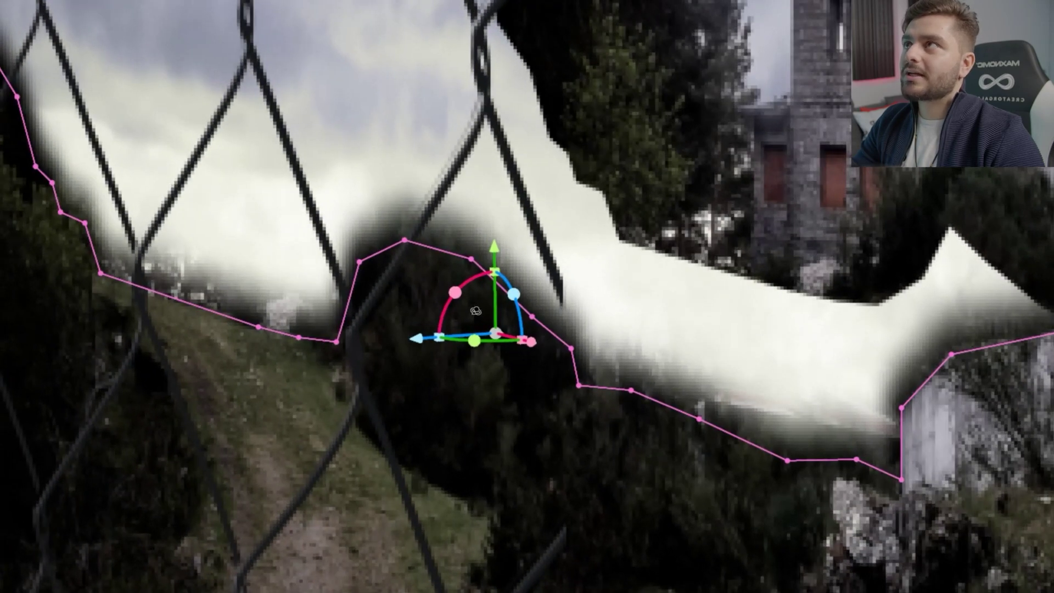
{"action": "scroll", "coordinate": [369, 406], "scroll_direction": "up", "scroll_amount": 2}
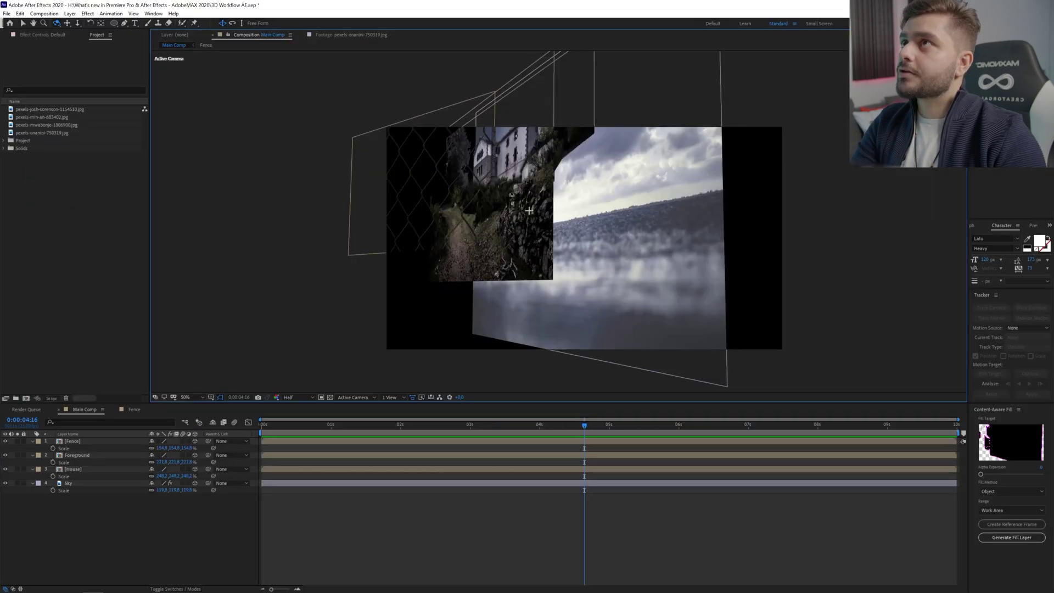
{"action": "left_click_drag", "start_coordinate": [472, 212], "coordinate": [594, 200]}
{"action": "left_click_drag", "start_coordinate": [529, 210], "coordinate": [544, 209]}
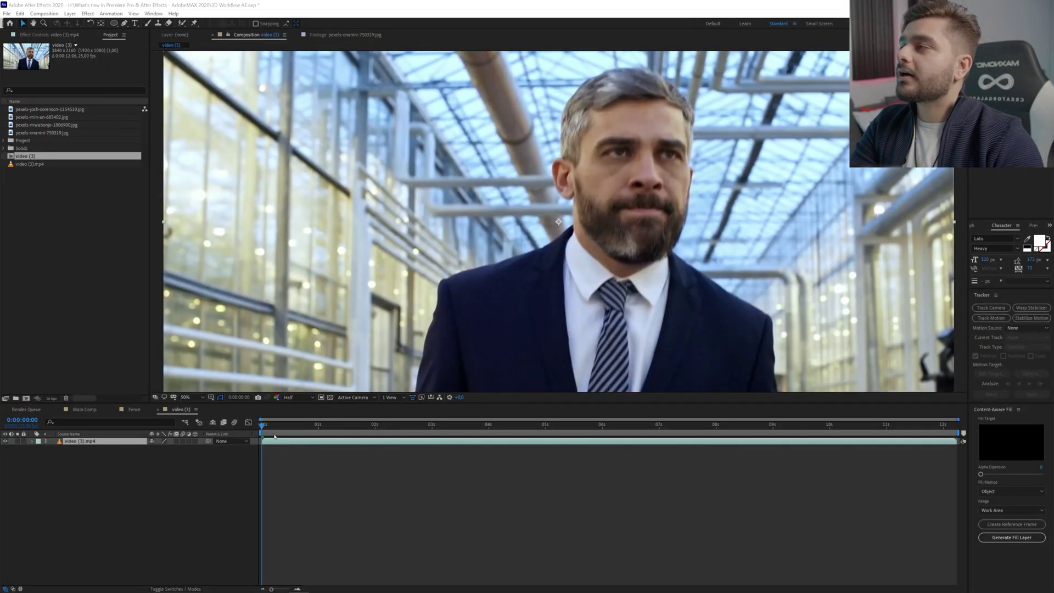
- Trim the video (3) composition to a work area ending at 0:00:04:09
{"action": "left_click_drag", "start_coordinate": [275, 425], "coordinate": [511, 426]}
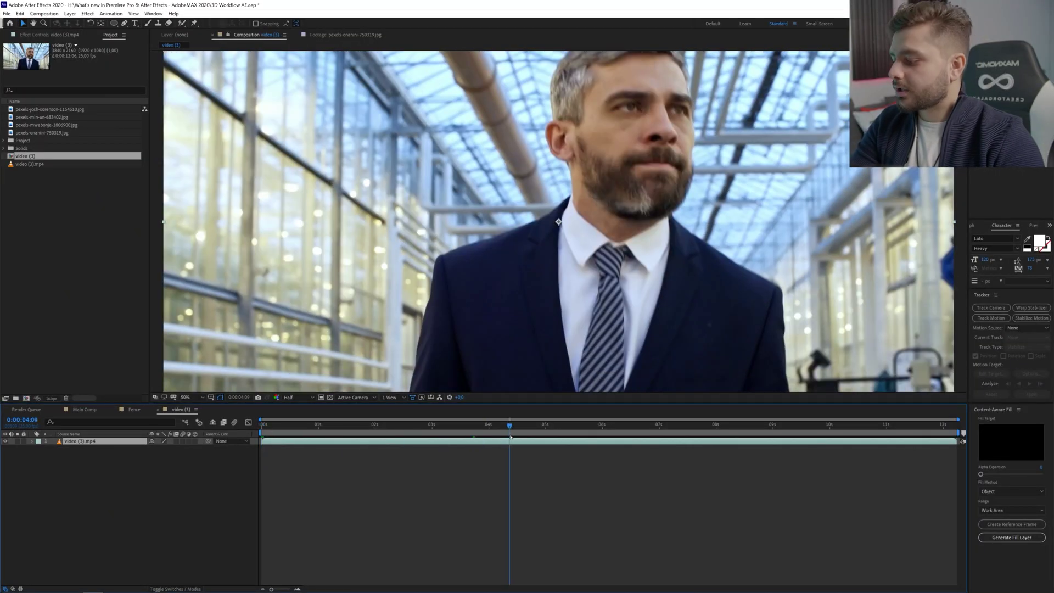
{"action": "right_click", "coordinate": [487, 431]}
{"action": "left_click", "coordinate": [549, 455]}
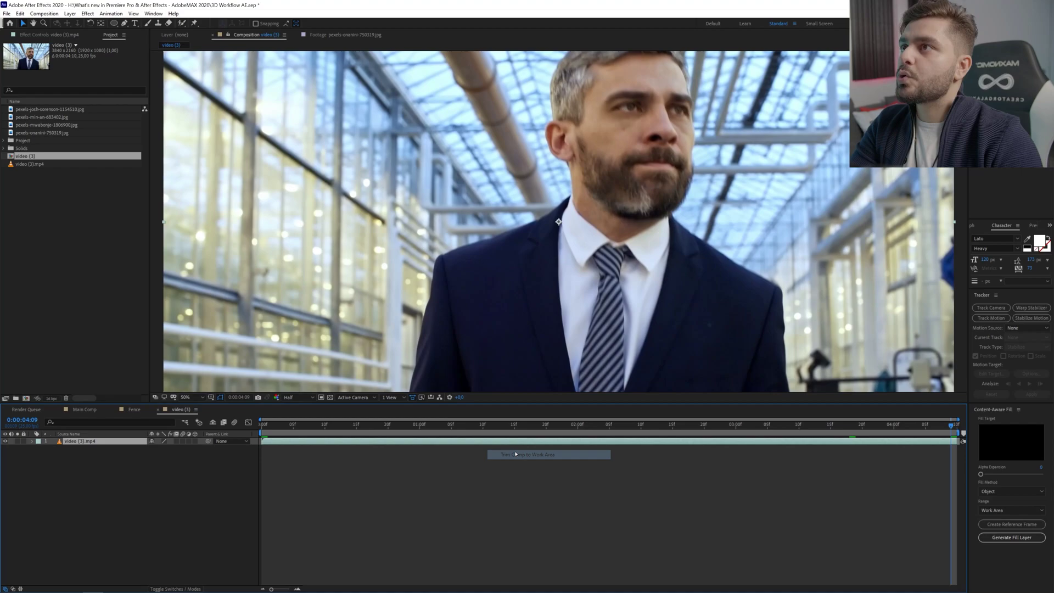
- Open the video (3).mp4 layer at its first frame and paint Roto Brush foreground strokes over the man's suit, neck and head
{"action": "key", "text": "Home"}
{"action": "double_click", "coordinate": [284, 442]}
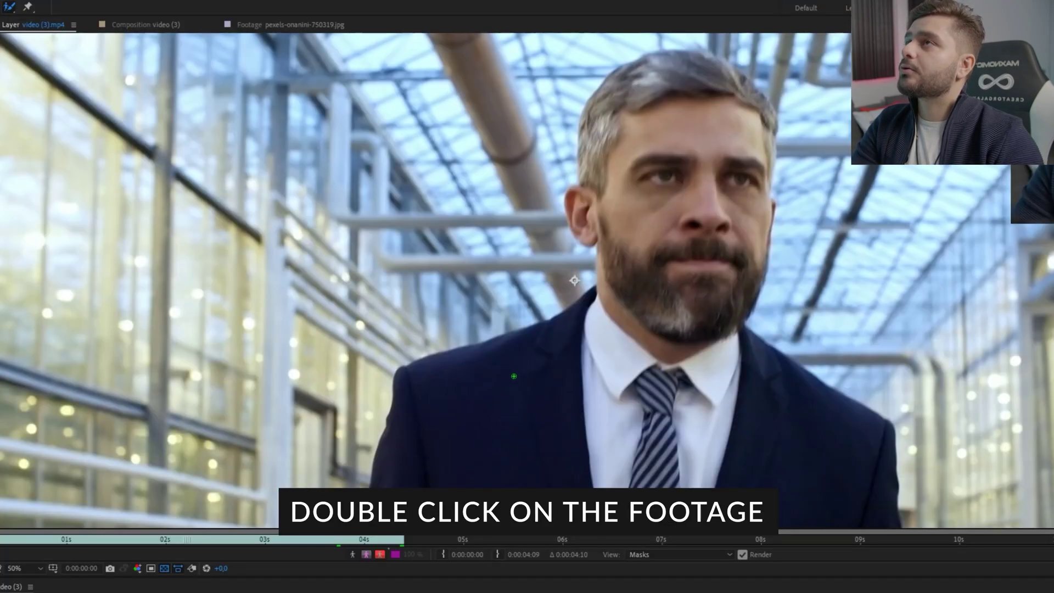
{"action": "scroll", "coordinate": [575, 280], "scroll_direction": "down", "scroll_amount": 2}
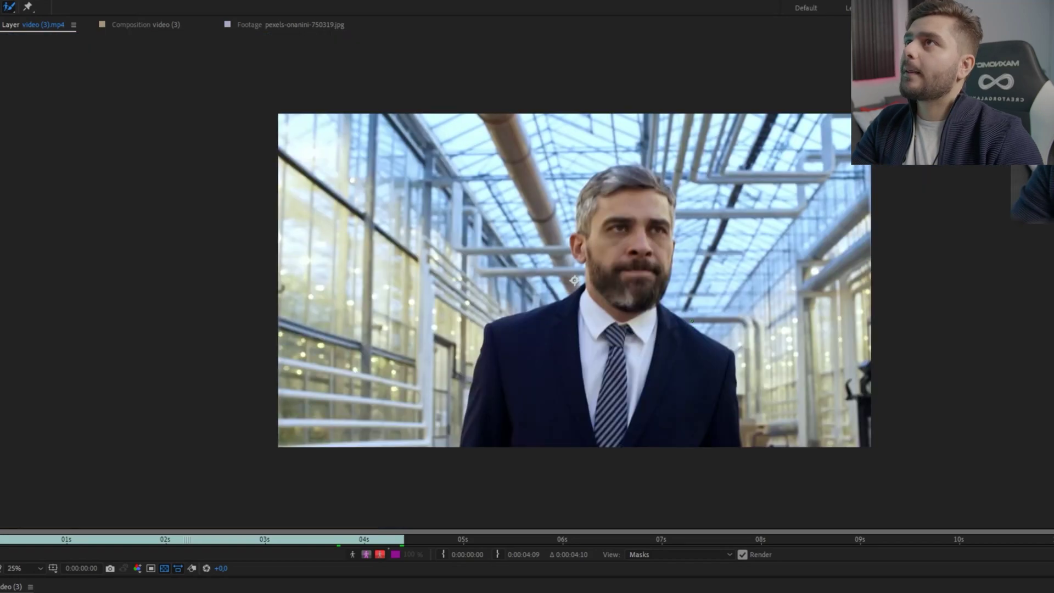
{"action": "left_click_drag", "start_coordinate": [474, 450], "coordinate": [504, 356]}
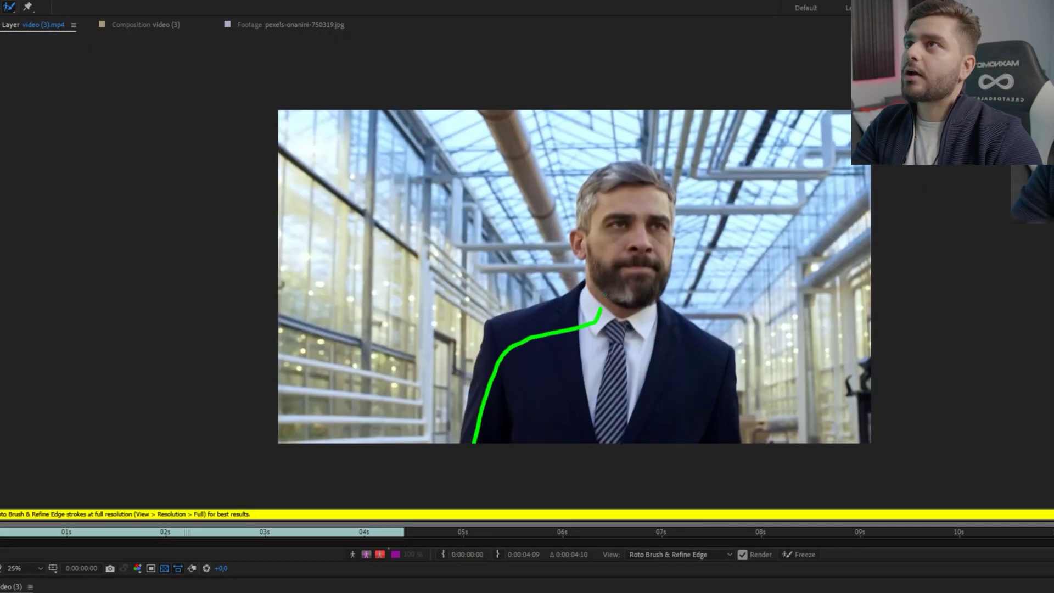
{"action": "mouse_move", "coordinate": [645, 199]}
{"action": "left_mouse_down"}
{"action": "mouse_move", "coordinate": [620, 312]}
{"action": "mouse_move", "coordinate": [703, 416]}
{"action": "mouse_move", "coordinate": [567, 435]}
{"action": "left_mouse_up"}
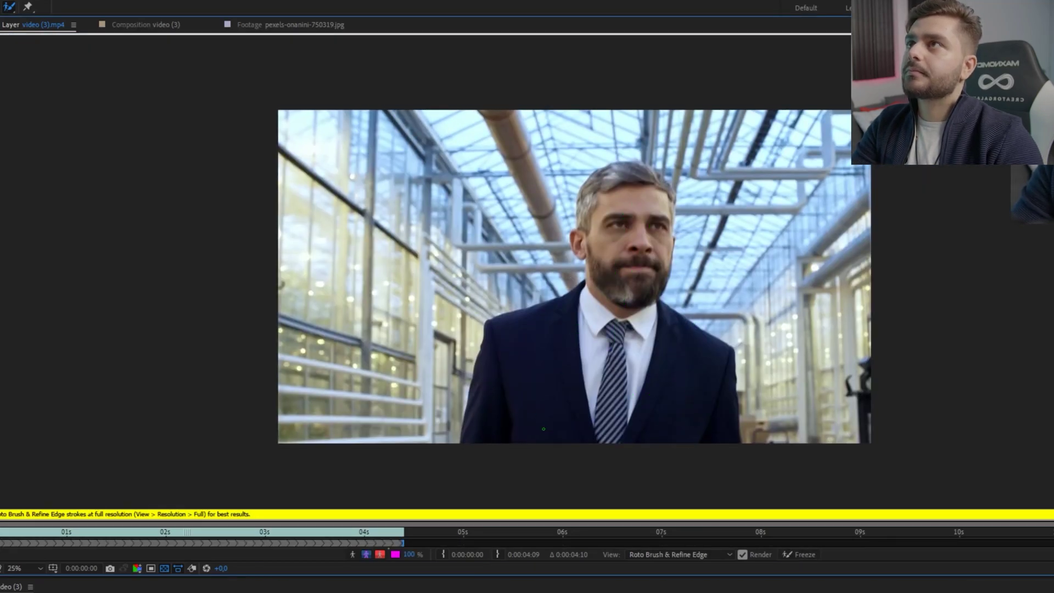
- Correct the Roto Brush selection around the man's hair with add and subtract strokes, and propagate it from the start of the clip
{"action": "scroll", "coordinate": [574, 278], "scroll_direction": "up", "scroll_amount": 2}
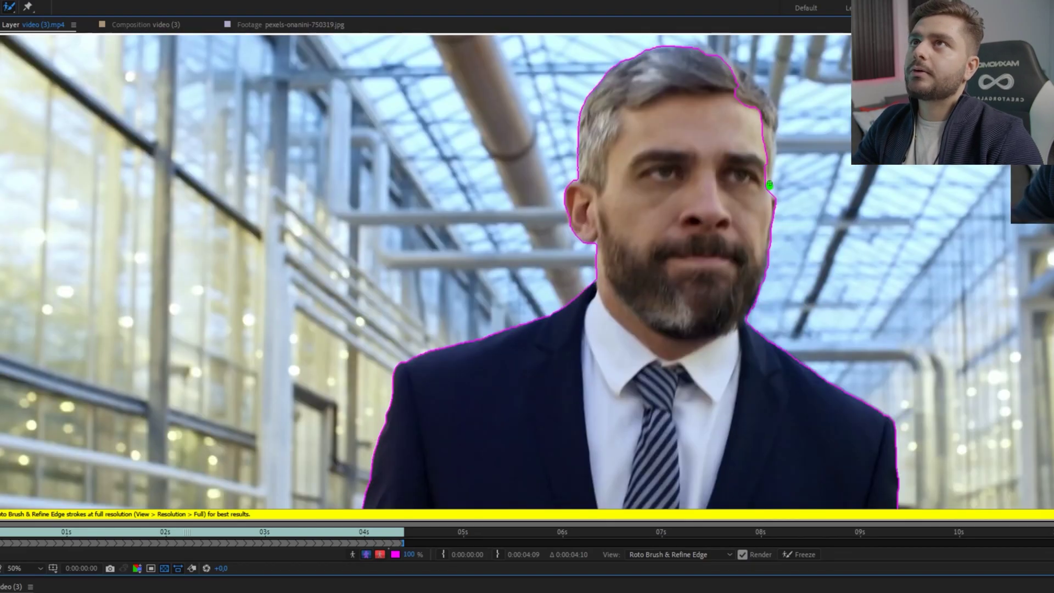
{"action": "left_click_drag", "start_coordinate": [722, 58], "coordinate": [720, 59]}
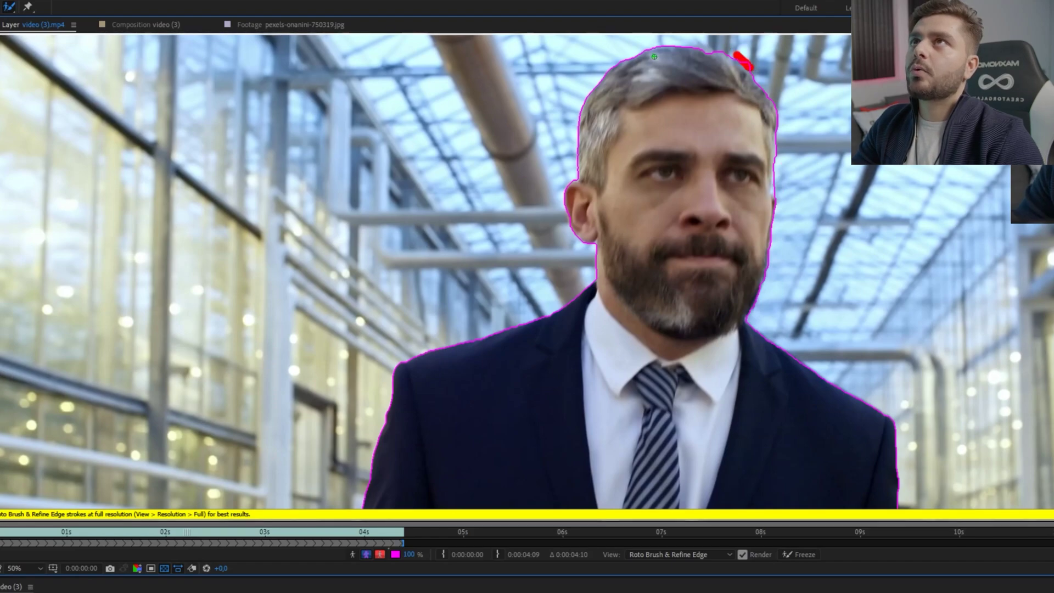
{"action": "left_click_drag", "start_coordinate": [584, 317], "coordinate": [478, 286]}
{"action": "scroll", "coordinate": [478, 286], "scroll_direction": "down", "scroll_amount": 2}
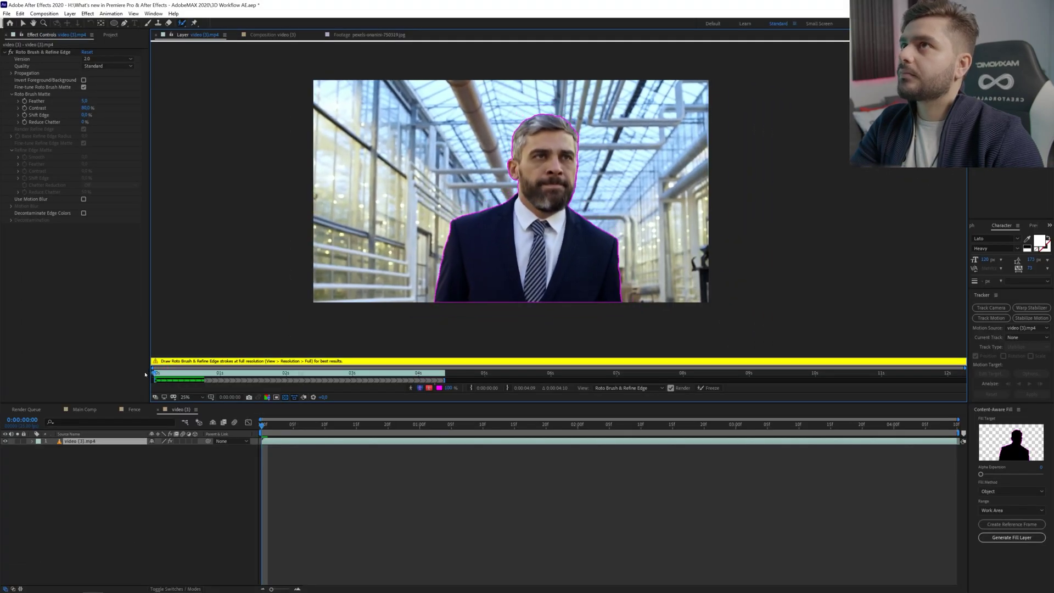
{"action": "mouse_move", "coordinate": [156, 374]}
{"action": "left_mouse_down"}
{"action": "mouse_move", "coordinate": [212, 381]}
{"action": "mouse_move", "coordinate": [149, 377]}
{"action": "left_mouse_up"}
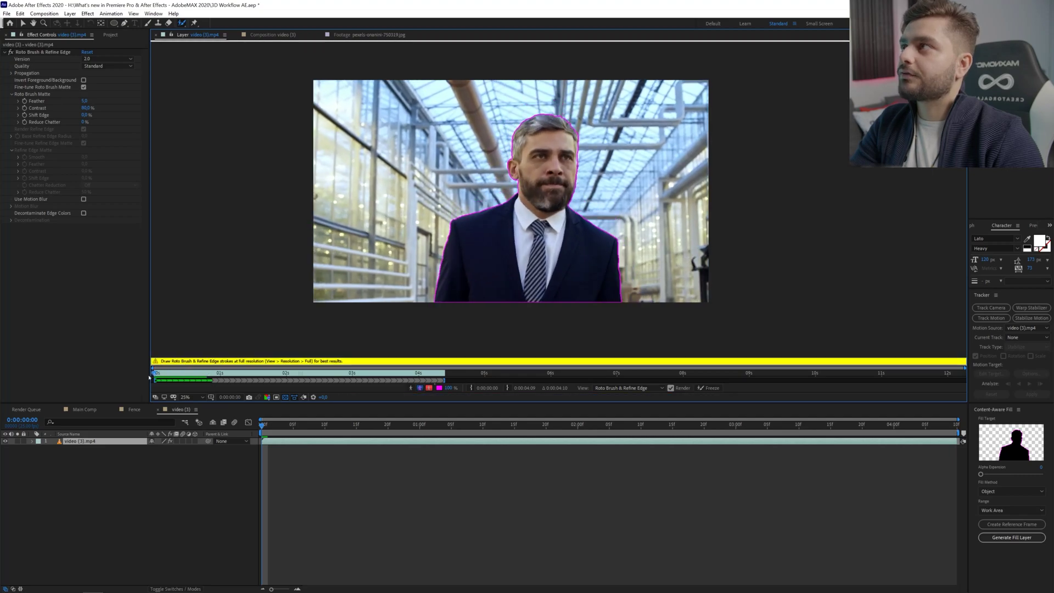
{"action": "key", "text": "space"}
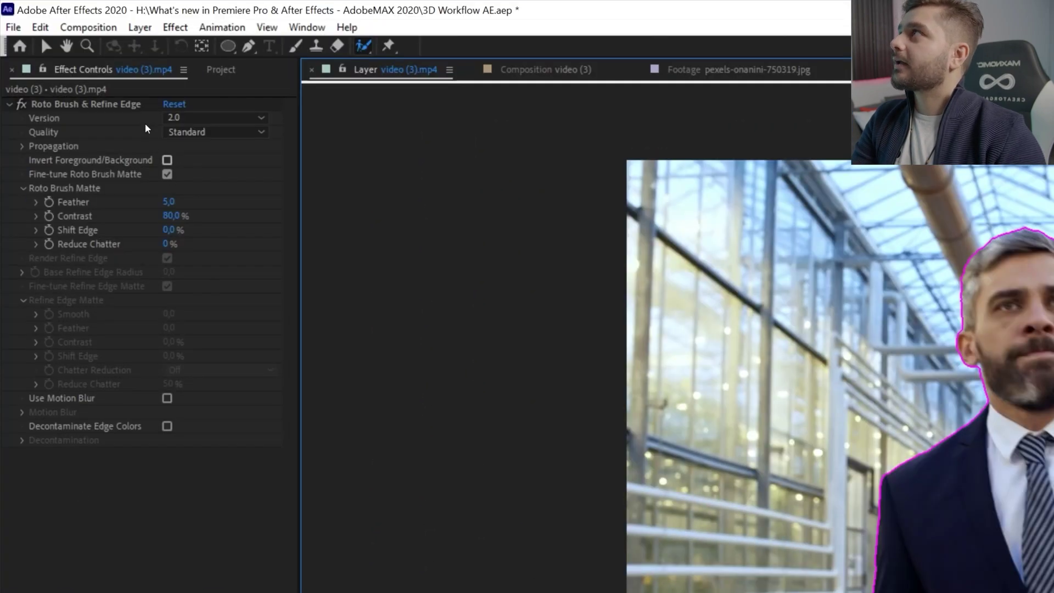
- Examine the version choices of the Roto Brush & Refine Edge effect, keeping 2.0 selected
{"action": "left_click", "coordinate": [193, 117]}
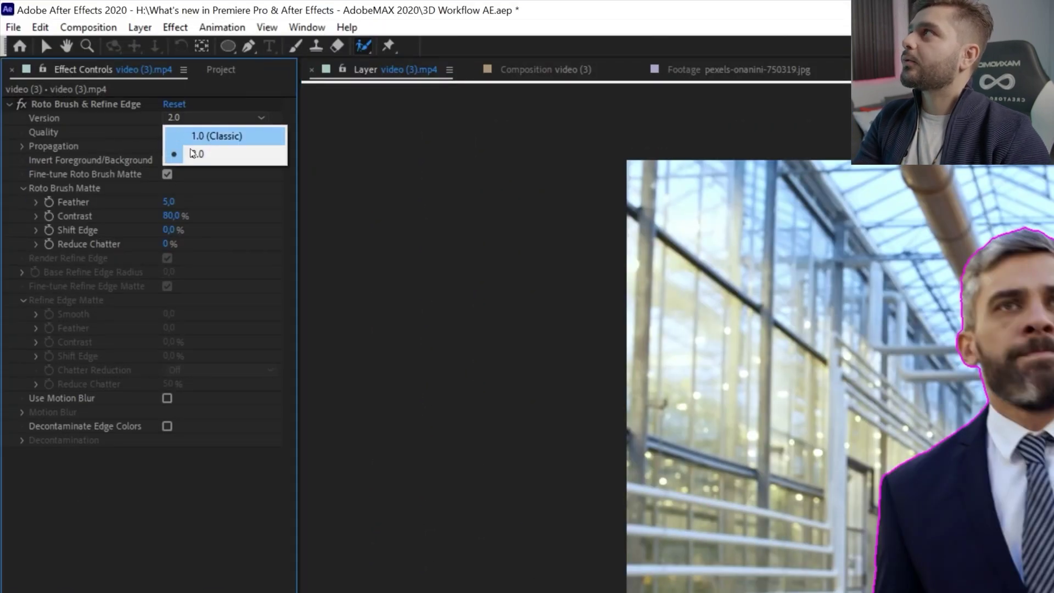
{"action": "left_click", "coordinate": [206, 156]}
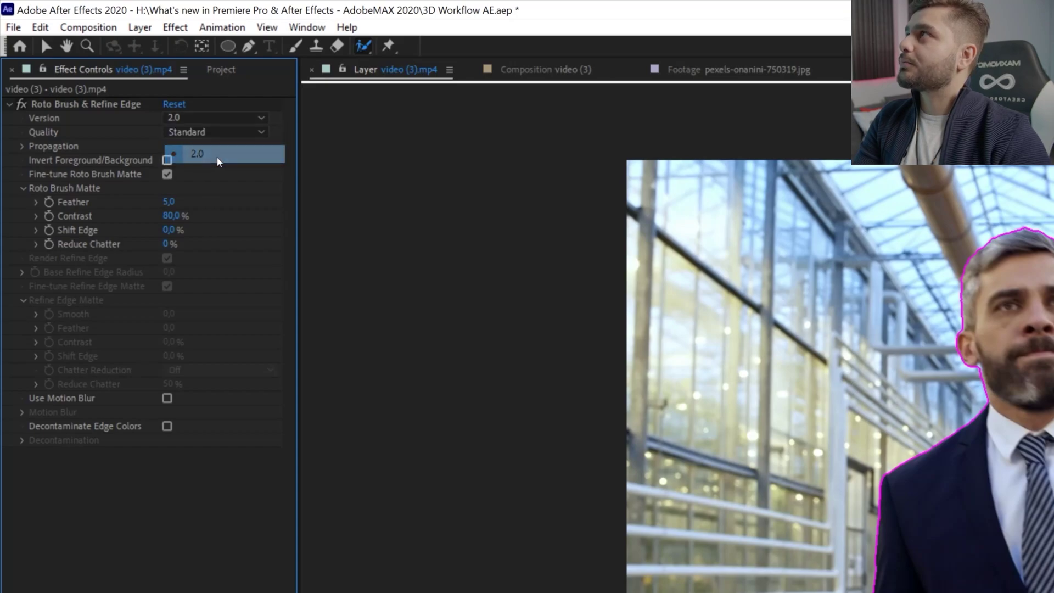
{"action": "left_click", "coordinate": [184, 118]}
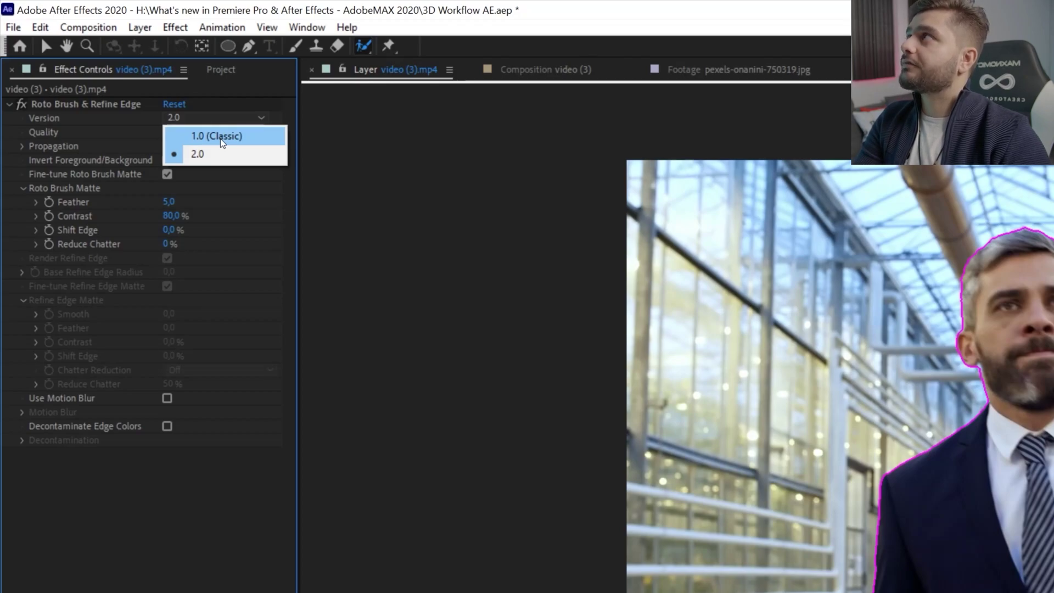
{"action": "left_click", "coordinate": [77, 118]}
{"action": "left_click", "coordinate": [179, 113]}
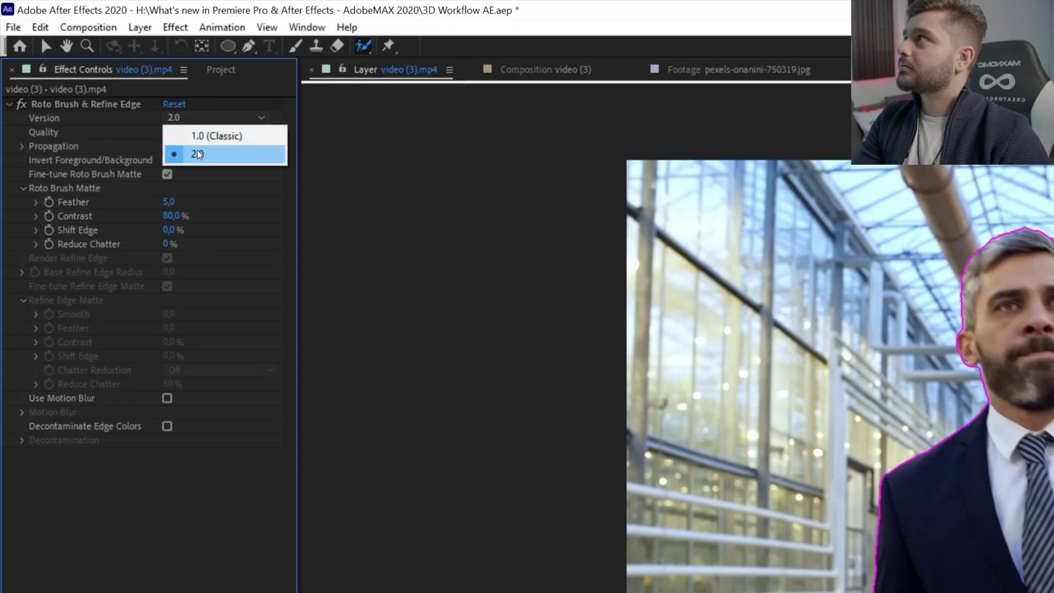
{"action": "left_click", "coordinate": [150, 122]}
- Set the quality of the Roto Brush & Refine Edge effect to Best
{"action": "left_click", "coordinate": [209, 132]}
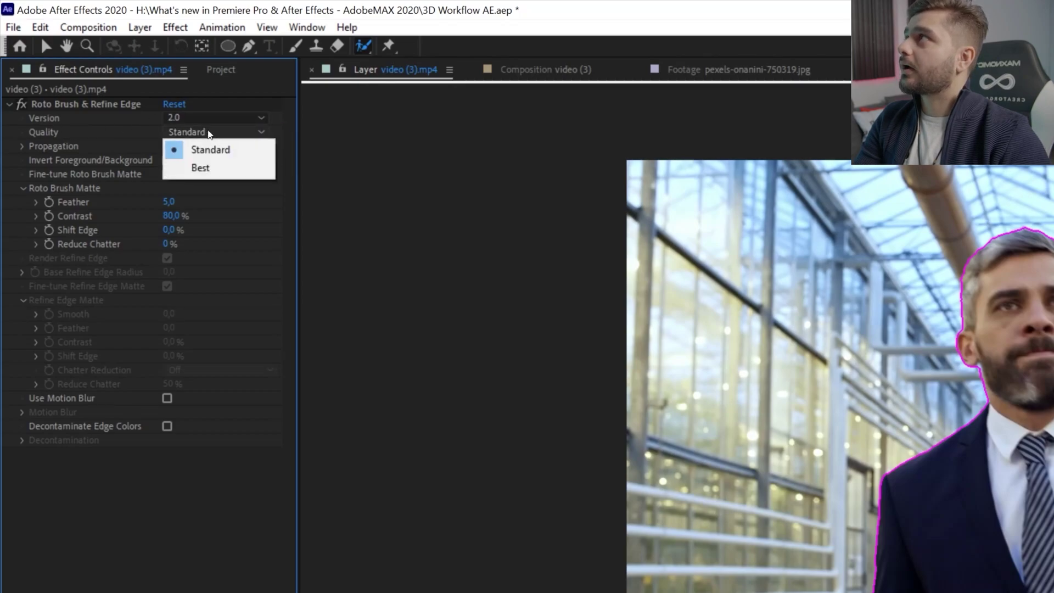
{"action": "left_click", "coordinate": [217, 169]}
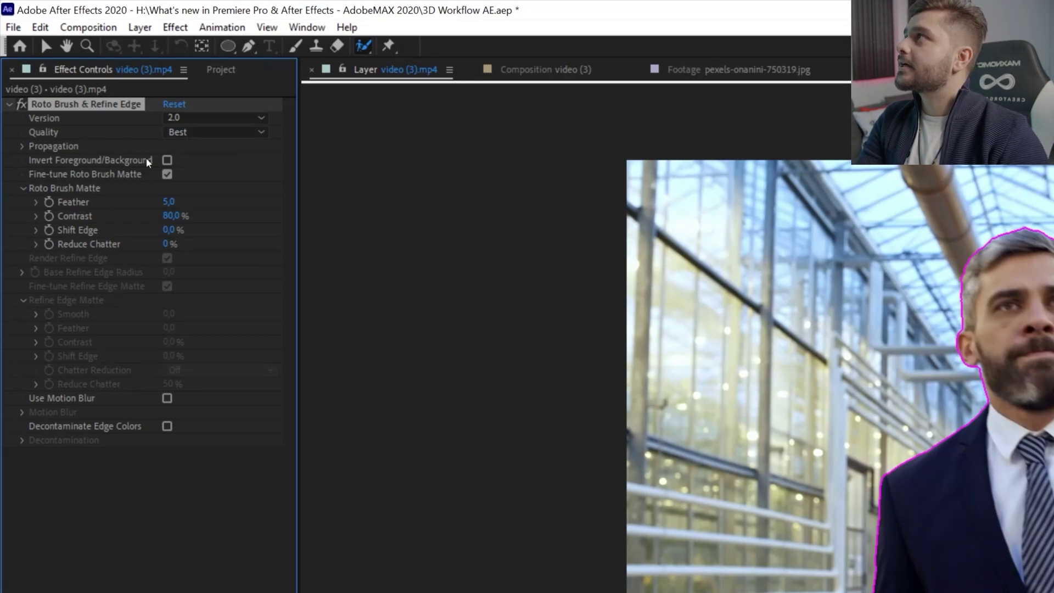
{"action": "left_click", "coordinate": [214, 132]}
{"action": "left_click", "coordinate": [209, 168]}
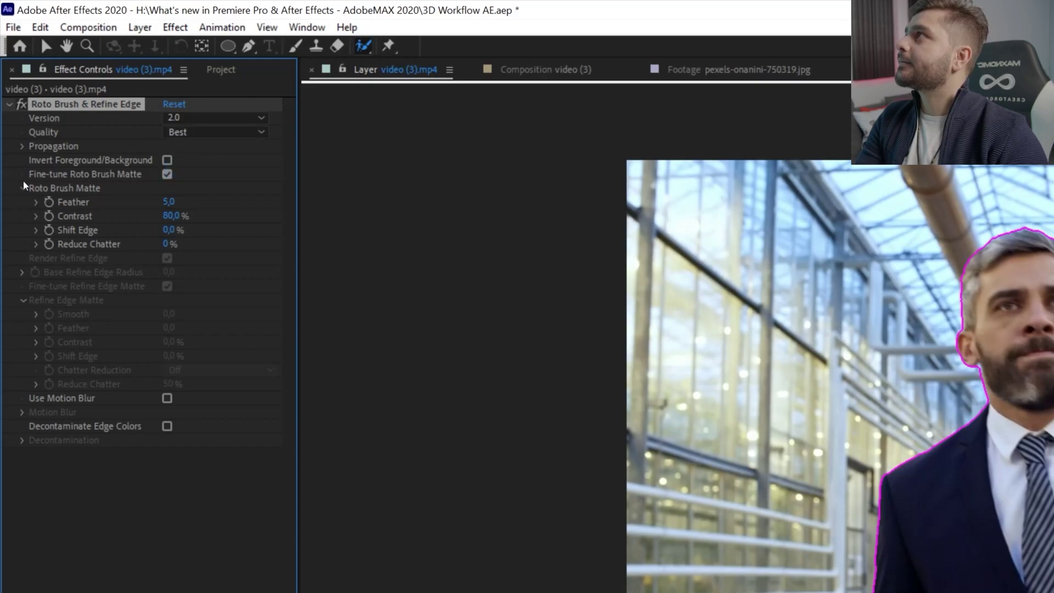
- Paint a Refine Edge stroke along the edge of the man's beard, from the collar up to the ear beside the background
{"action": "left_click", "coordinate": [367, 44]}
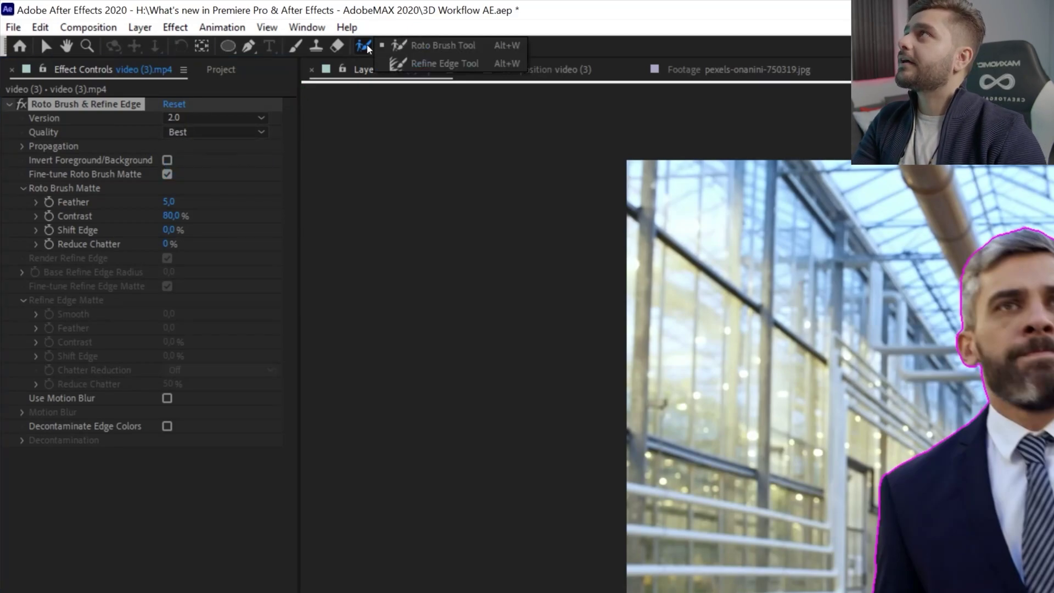
{"action": "left_click", "coordinate": [421, 65]}
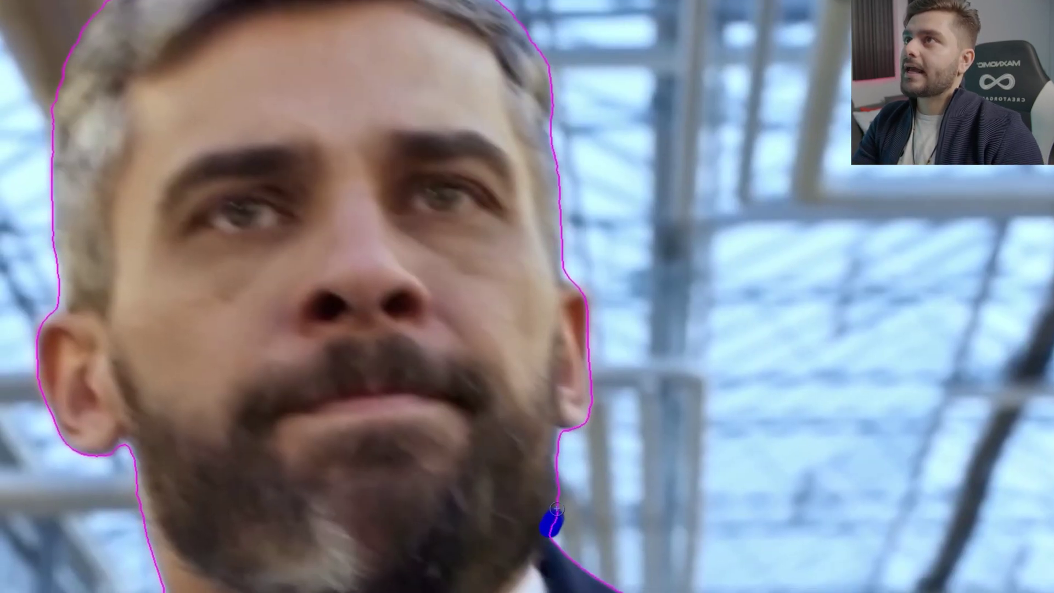
{"action": "left_click_drag", "start_coordinate": [556, 511], "coordinate": [557, 455]}
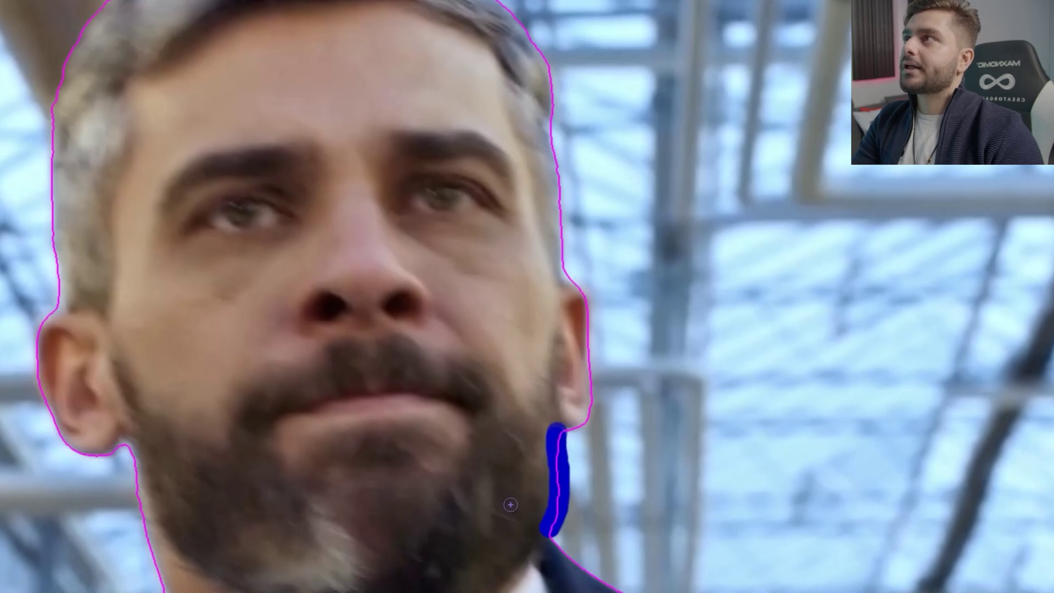
{"action": "left_click_drag", "start_coordinate": [566, 439], "coordinate": [566, 439]}
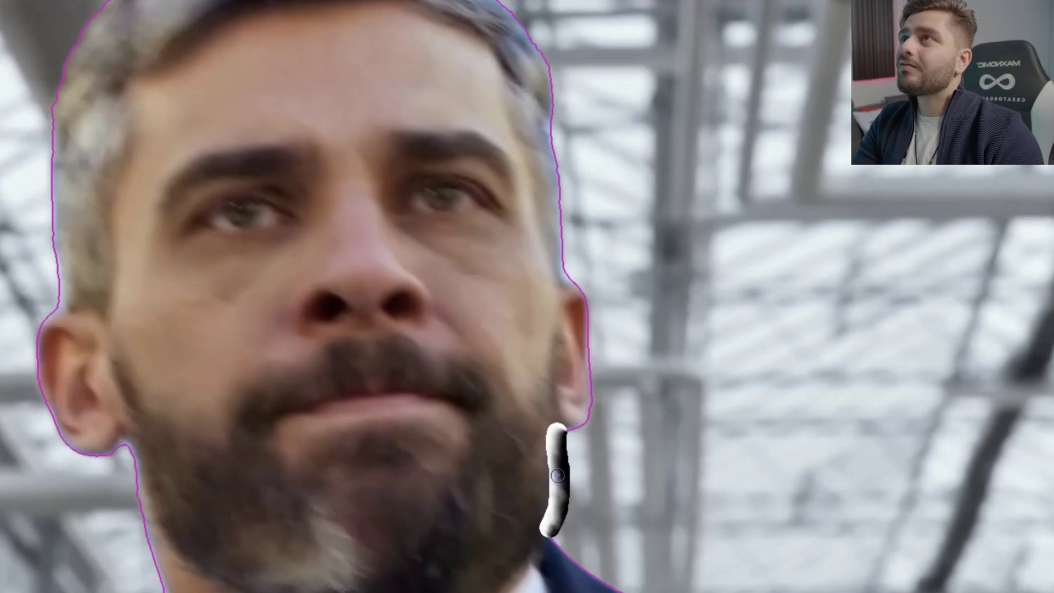
- Extend the Refine Edge strokes along the man's hair, over the top of his head, around the opposite ear and down the beard to the collar
{"action": "mouse_move", "coordinate": [557, 253]}
{"action": "left_mouse_down"}
{"action": "mouse_move", "coordinate": [551, 74]}
{"action": "mouse_move", "coordinate": [509, 11]}
{"action": "left_mouse_up"}
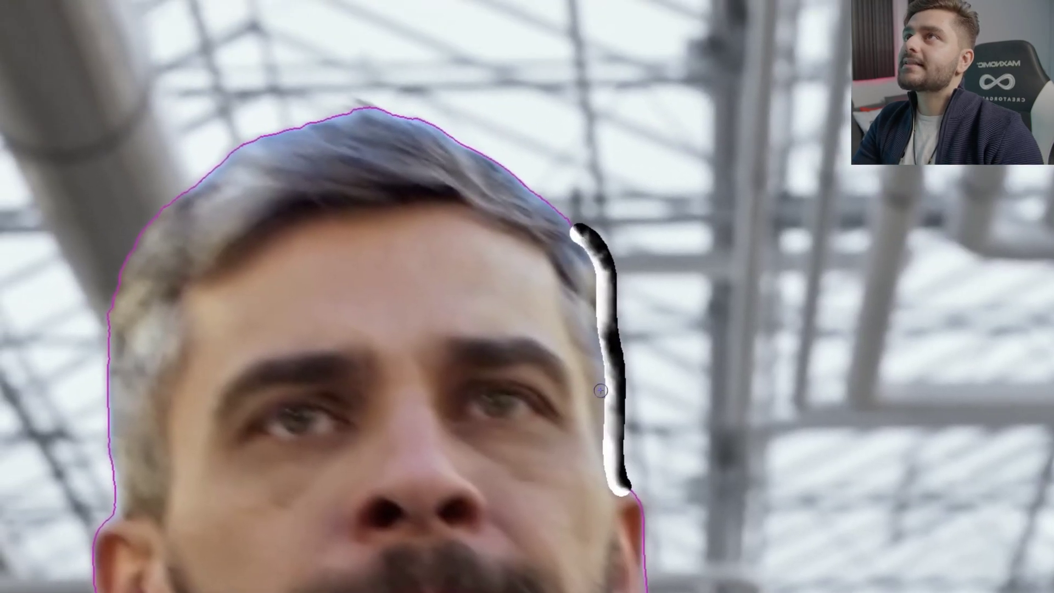
{"action": "mouse_move", "coordinate": [571, 225]}
{"action": "left_mouse_down"}
{"action": "mouse_move", "coordinate": [451, 142]}
{"action": "mouse_move", "coordinate": [342, 97]}
{"action": "mouse_move", "coordinate": [211, 175]}
{"action": "left_mouse_up"}
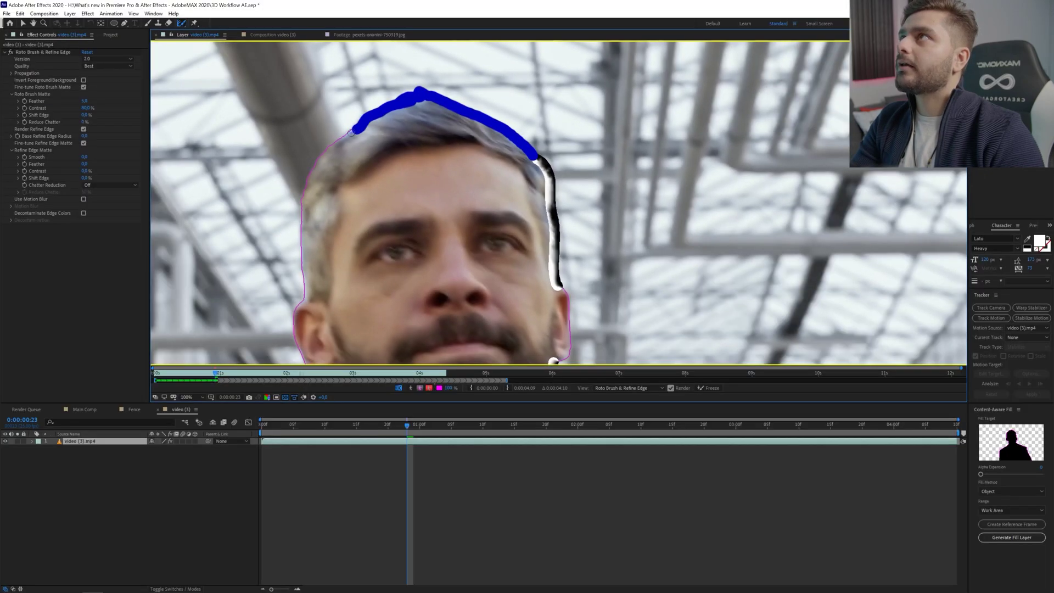
{"action": "mouse_move", "coordinate": [331, 148]}
{"action": "left_mouse_down"}
{"action": "mouse_move", "coordinate": [302, 187]}
{"action": "mouse_move", "coordinate": [302, 273]}
{"action": "left_mouse_up"}
{"action": "left_click_drag", "start_coordinate": [302, 357], "coordinate": [302, 358]}
{"action": "scroll", "coordinate": [309, 262], "scroll_direction": "down", "scroll_amount": 2}
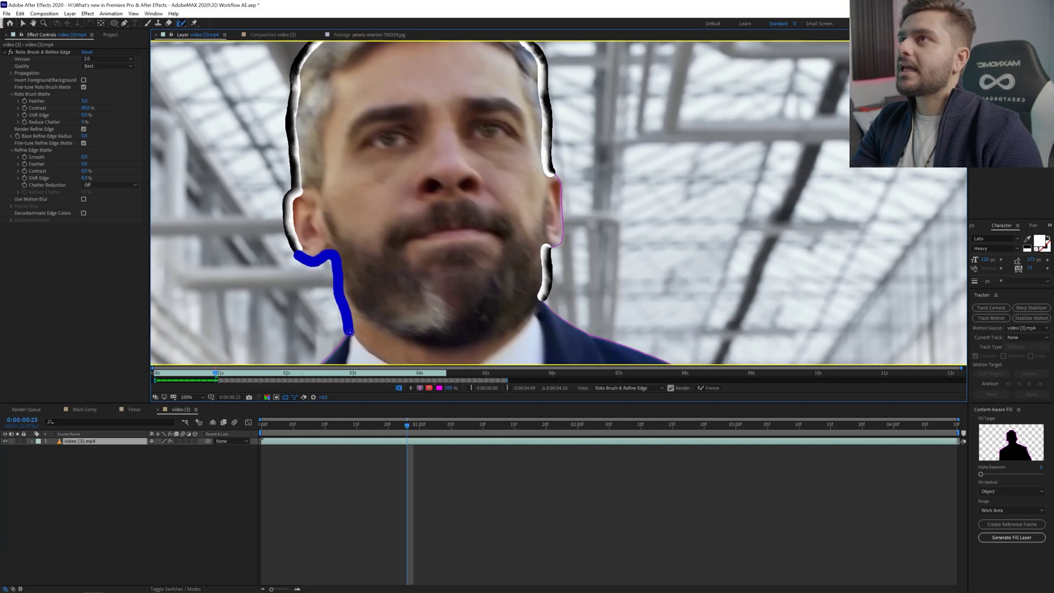
{"action": "left_click_drag", "start_coordinate": [349, 330], "coordinate": [350, 332]}
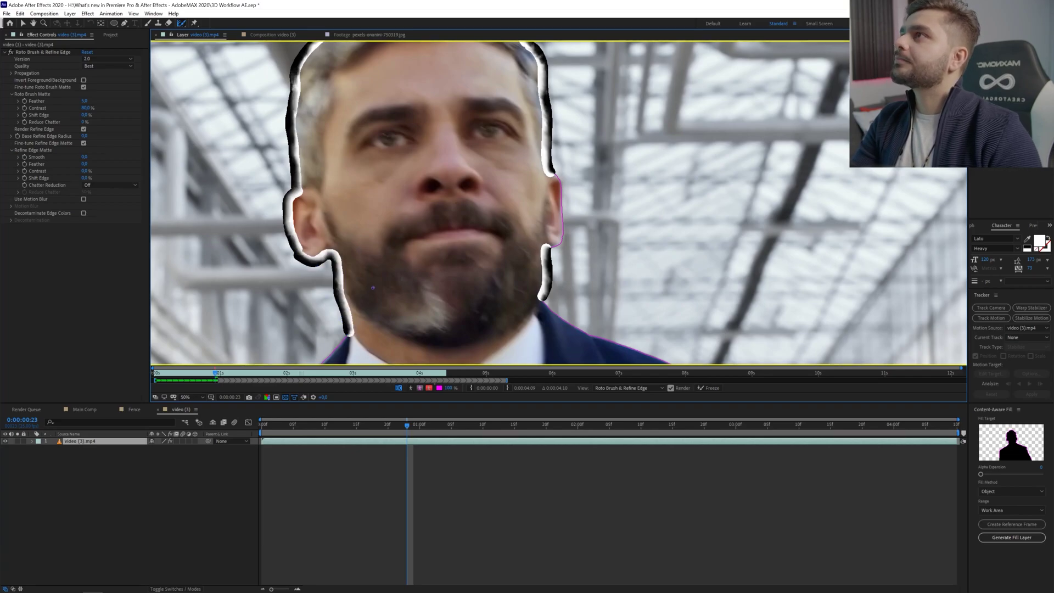
{"action": "scroll", "coordinate": [373, 288], "scroll_direction": "down", "scroll_amount": 5}
{"action": "scroll", "coordinate": [383, 301], "scroll_direction": "up", "scroll_amount": 2}
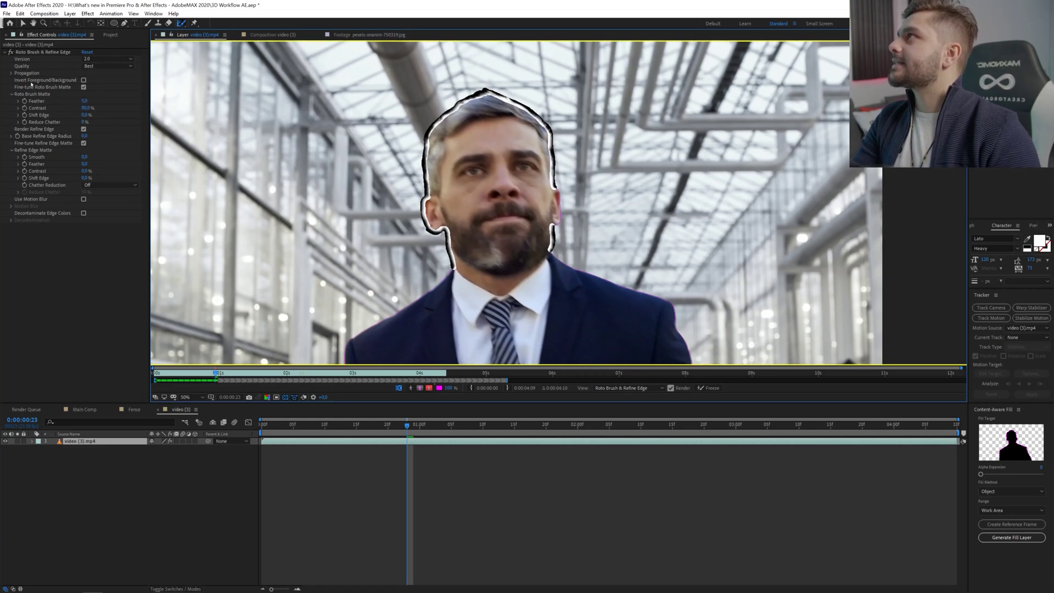
- Set the Refine Edge matte's chatter reduction to More Detailed and duplicate the cut-out video layer
{"action": "left_click", "coordinate": [31, 85]}
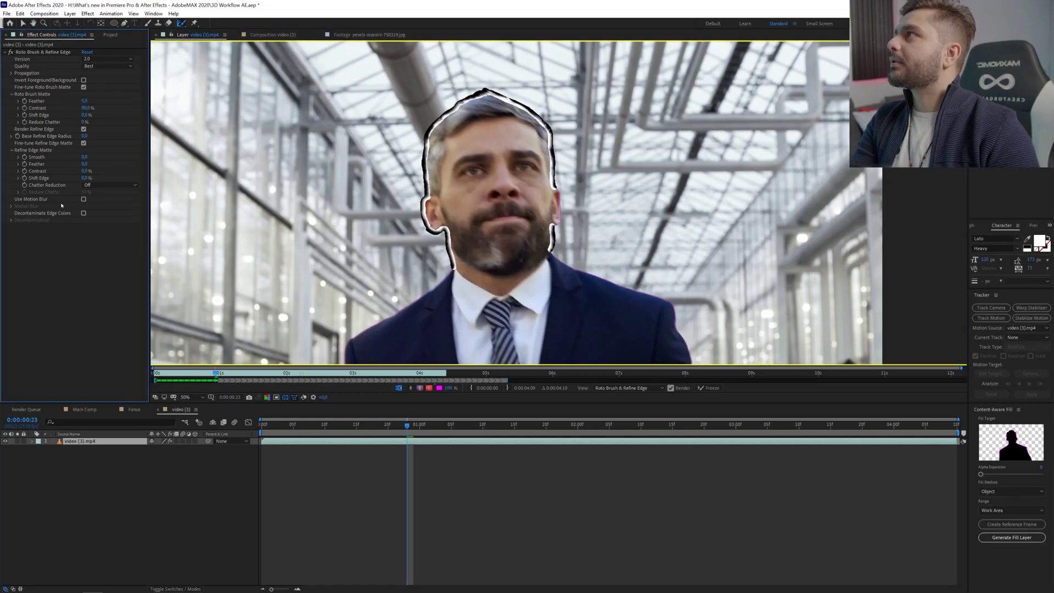
{"action": "left_click", "coordinate": [96, 185]}
{"action": "left_click", "coordinate": [111, 206]}
{"action": "left_click", "coordinate": [411, 389]}
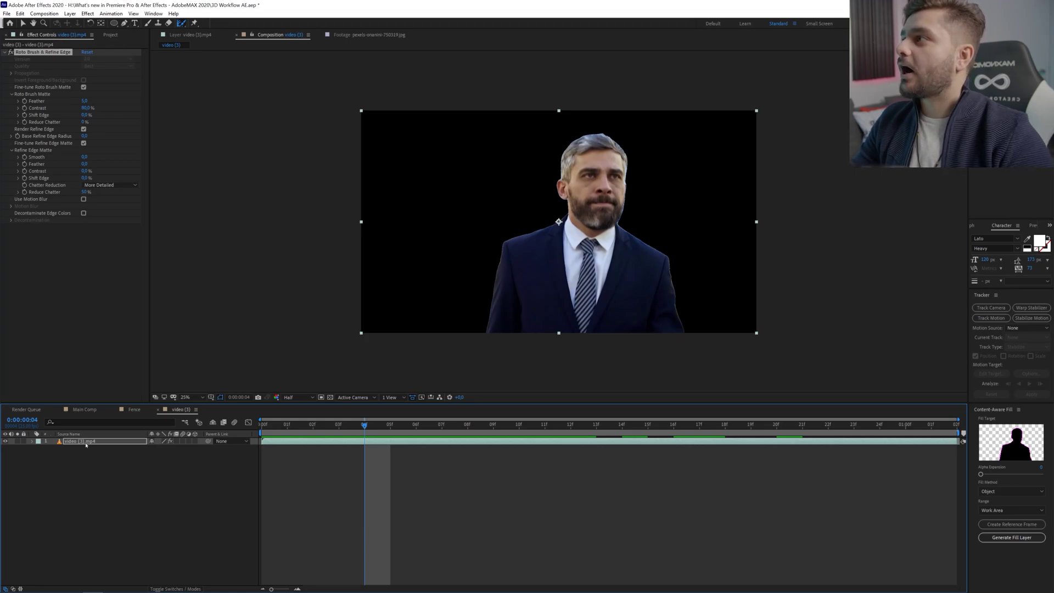
{"action": "key", "text": "ctrl+d"}
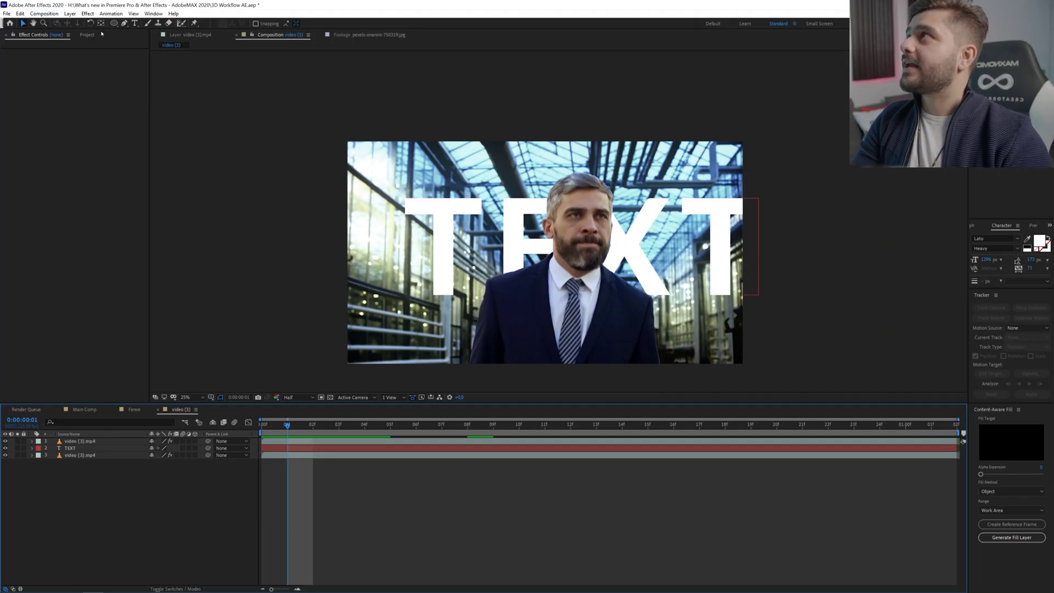
- Draw an open, sagging curve across the frame with the Pen tool as a new shape layer, using three points
{"action": "left_click", "coordinate": [126, 23]}
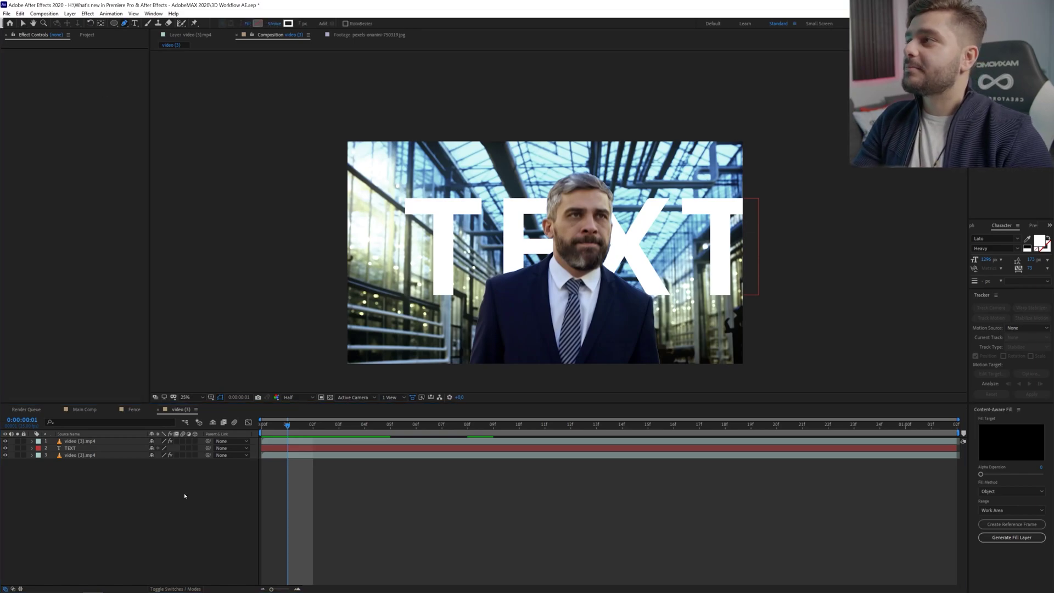
{"action": "left_click", "coordinate": [371, 215]}
{"action": "left_click_drag", "start_coordinate": [514, 271], "coordinate": [616, 260]}
{"action": "key", "text": "Return"}
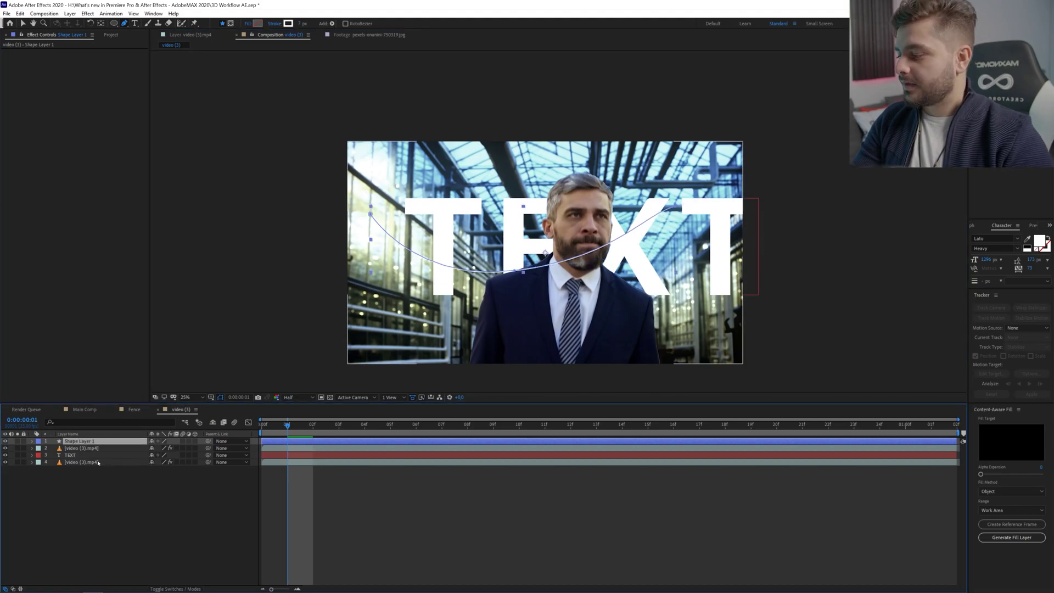
- Show only the shape layer with the curve, hiding the video and text layers, and set its stroke width to 224 px
{"action": "left_click", "coordinate": [31, 441]}
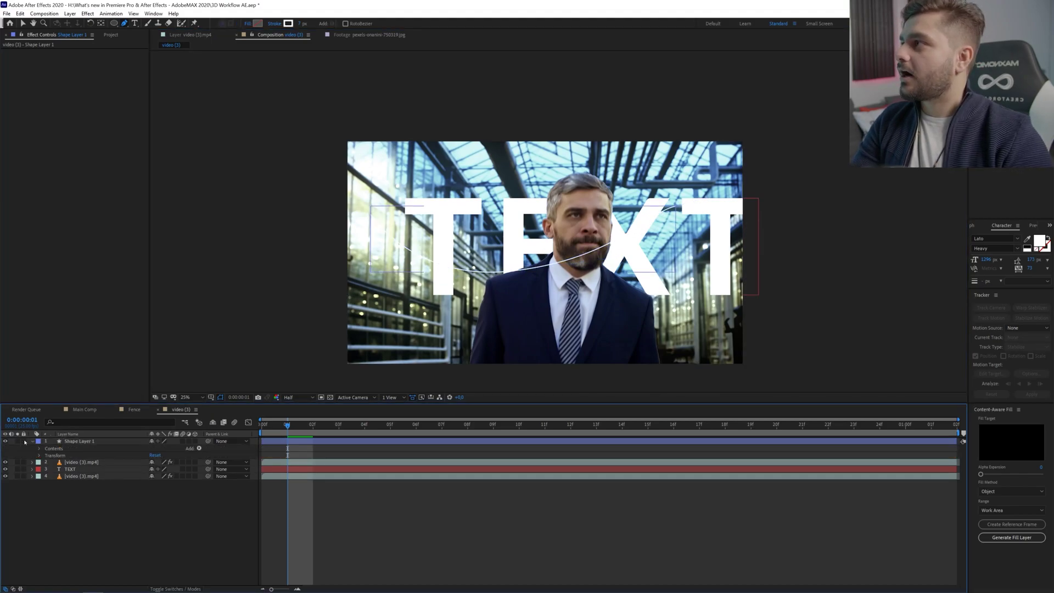
{"action": "left_click", "coordinate": [17, 441]}
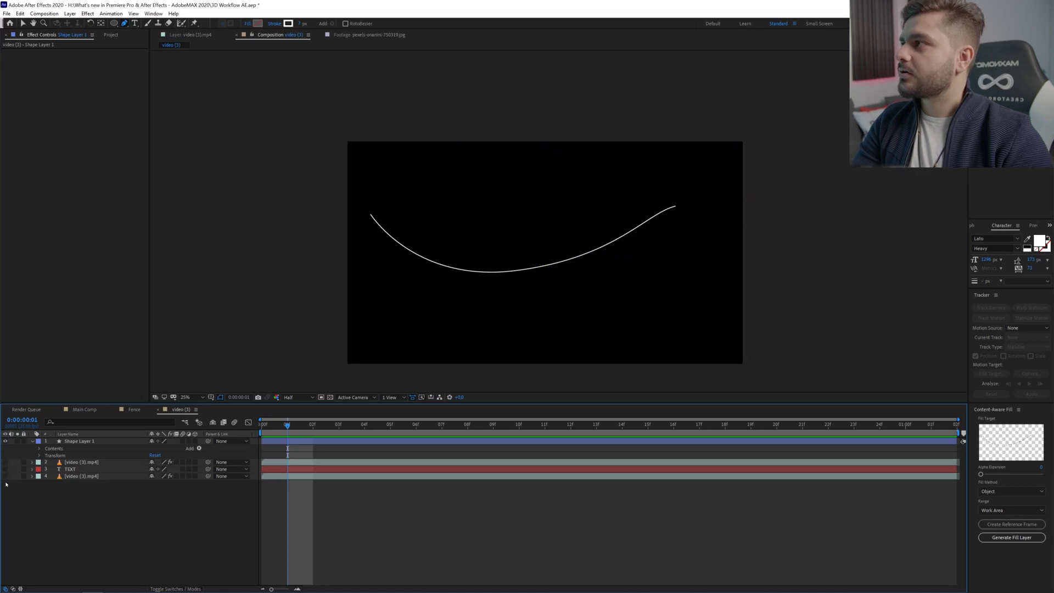
{"action": "left_click", "coordinate": [71, 442]}
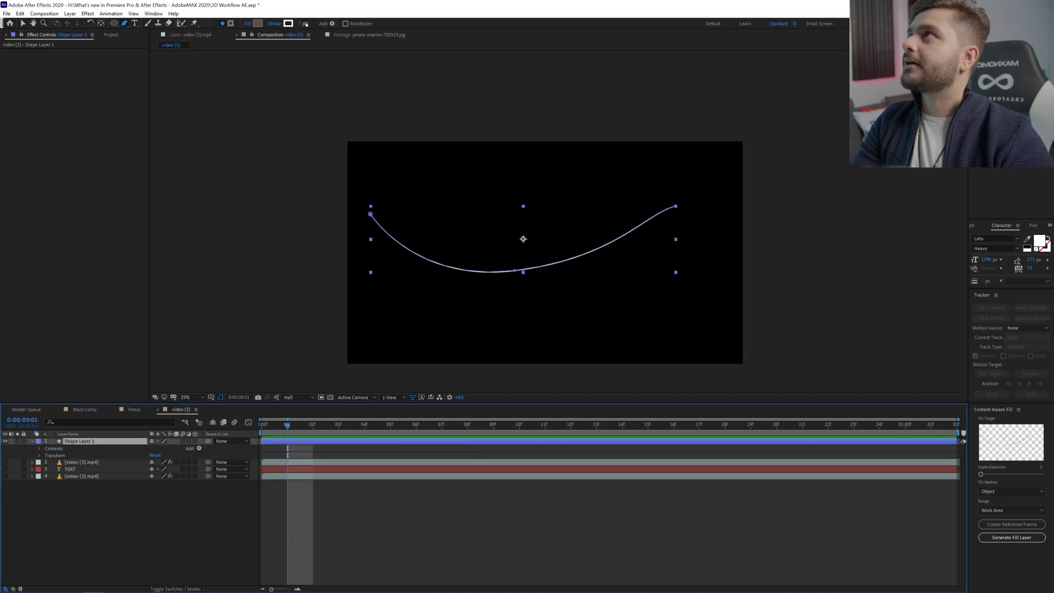
{"action": "left_click_drag", "start_coordinate": [301, 24], "coordinate": [340, 25]}
- Taper the curve's stroke with an end length of 89%, a start length of 8% and a start ease of 61%
{"action": "left_click", "coordinate": [39, 449]}
{"action": "left_click", "coordinate": [47, 456]}
{"action": "left_click", "coordinate": [53, 469]}
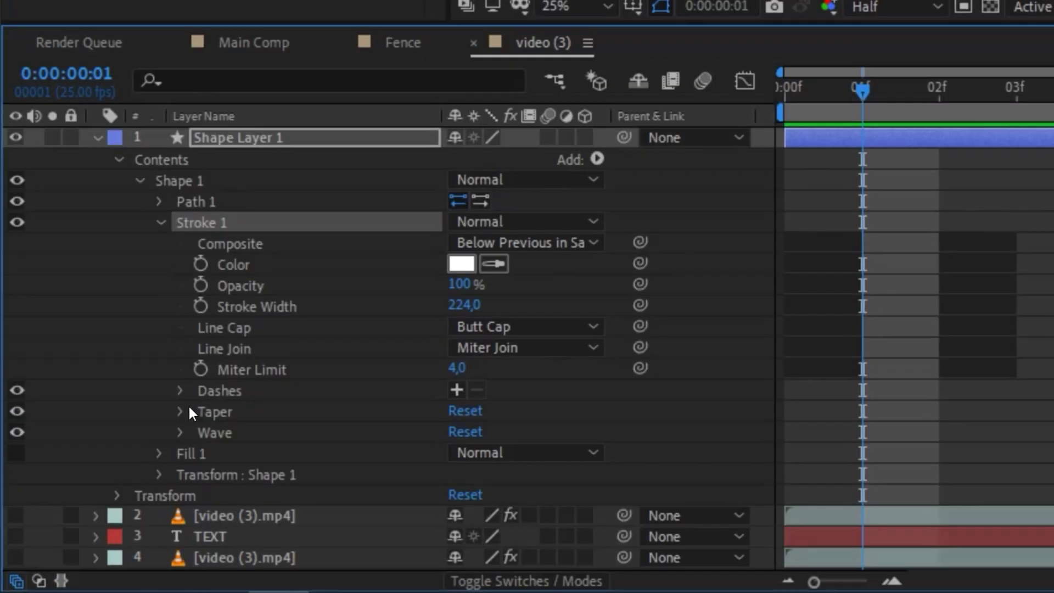
{"action": "left_click", "coordinate": [179, 412]}
{"action": "scroll", "coordinate": [384, 384], "scroll_direction": "down", "scroll_amount": 3}
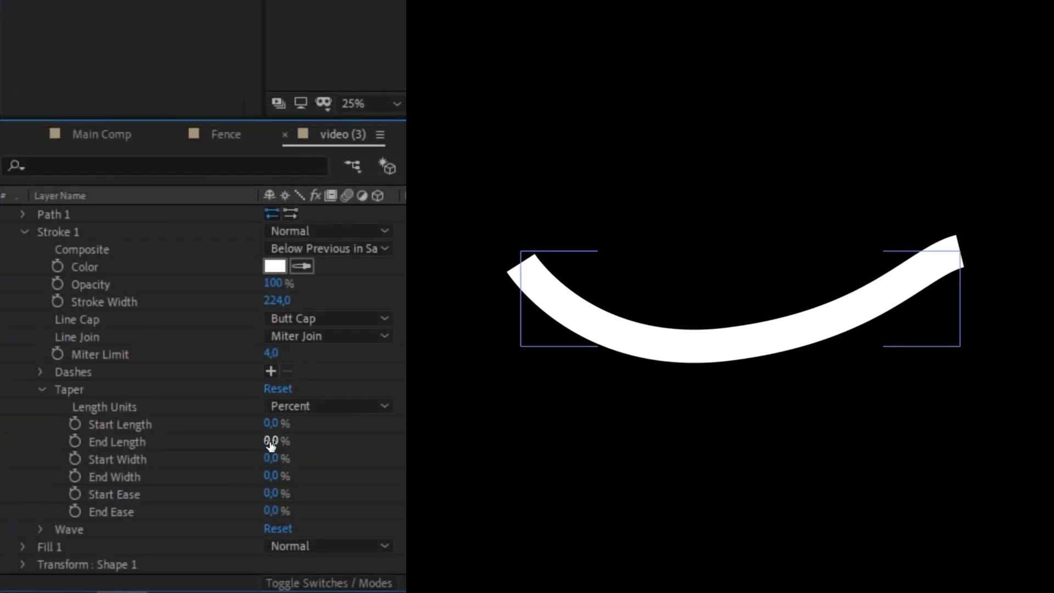
{"action": "left_click_drag", "start_coordinate": [271, 445], "coordinate": [391, 439]}
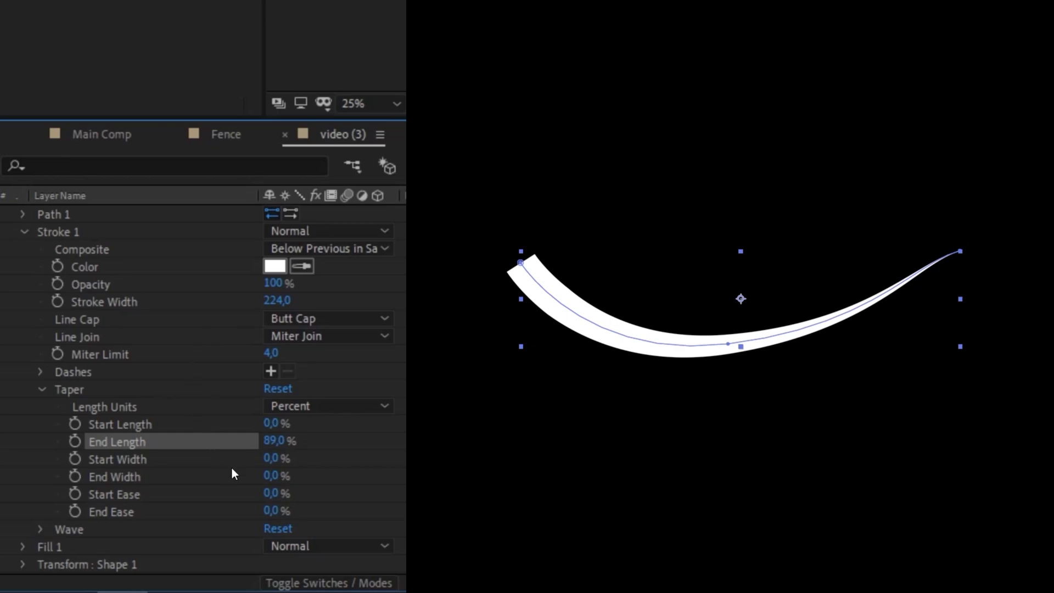
{"action": "left_click_drag", "start_coordinate": [272, 421], "coordinate": [276, 421]}
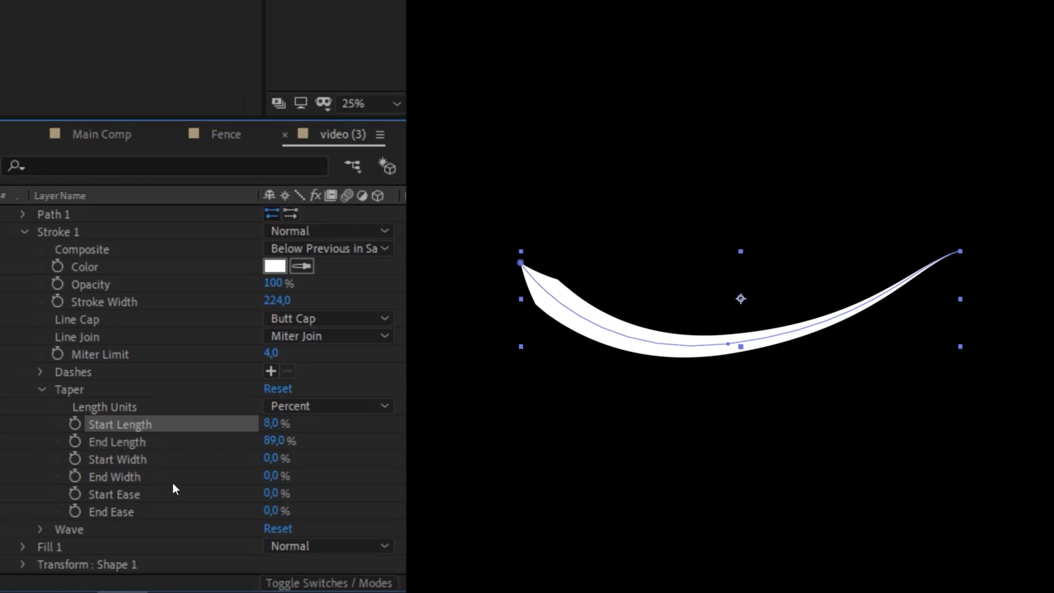
{"action": "left_click_drag", "start_coordinate": [272, 493], "coordinate": [337, 493]}
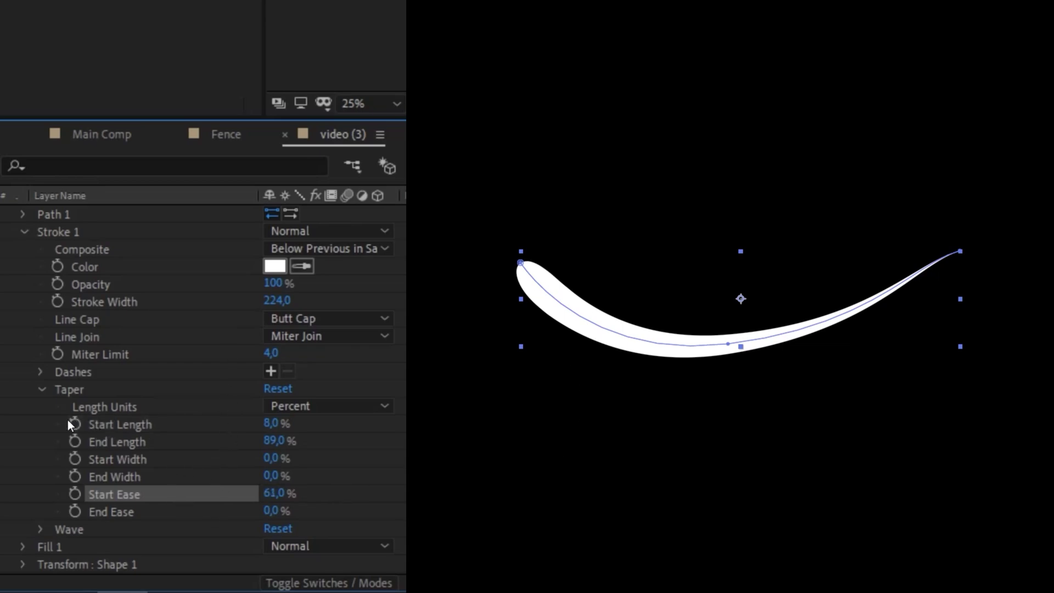
- Add a wave to the tapered stroke with amount 25%, wavelength 1043 pixels and phase 1x+35°
{"action": "scroll", "coordinate": [11, 463], "scroll_direction": "down", "scroll_amount": 3}
{"action": "left_click", "coordinate": [40, 460]}
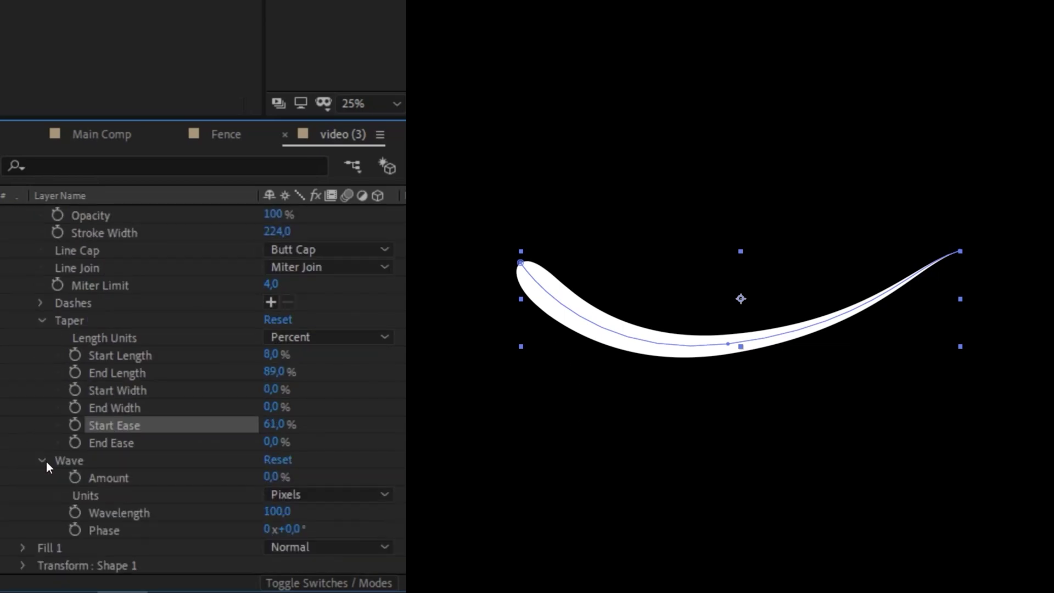
{"action": "scroll", "coordinate": [46, 462], "scroll_direction": "down", "scroll_amount": 3}
{"action": "left_click_drag", "start_coordinate": [277, 431], "coordinate": [302, 426]}
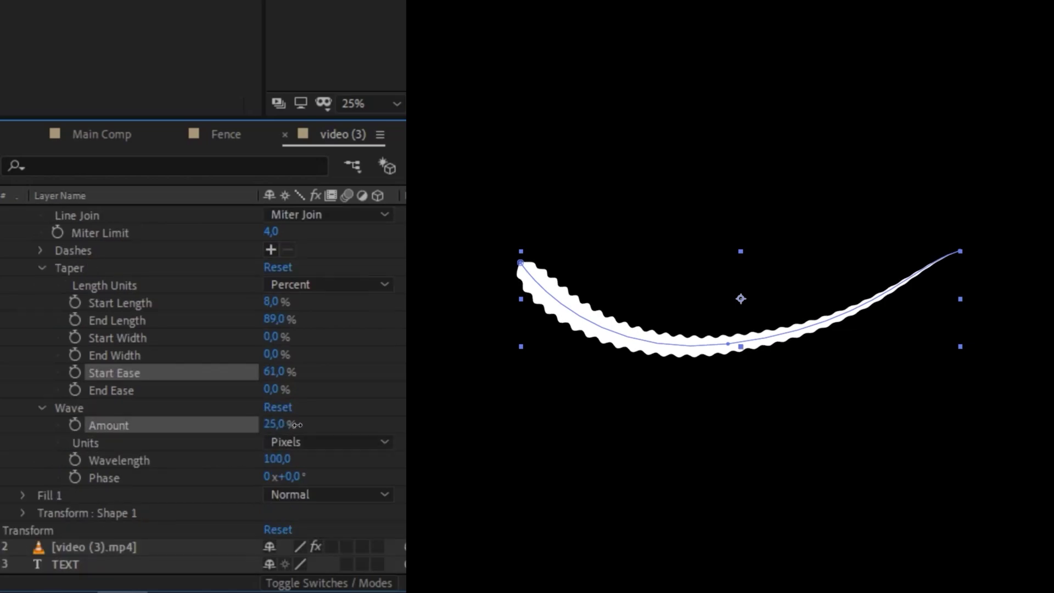
{"action": "left_click_drag", "start_coordinate": [282, 462], "coordinate": [801, 461]}
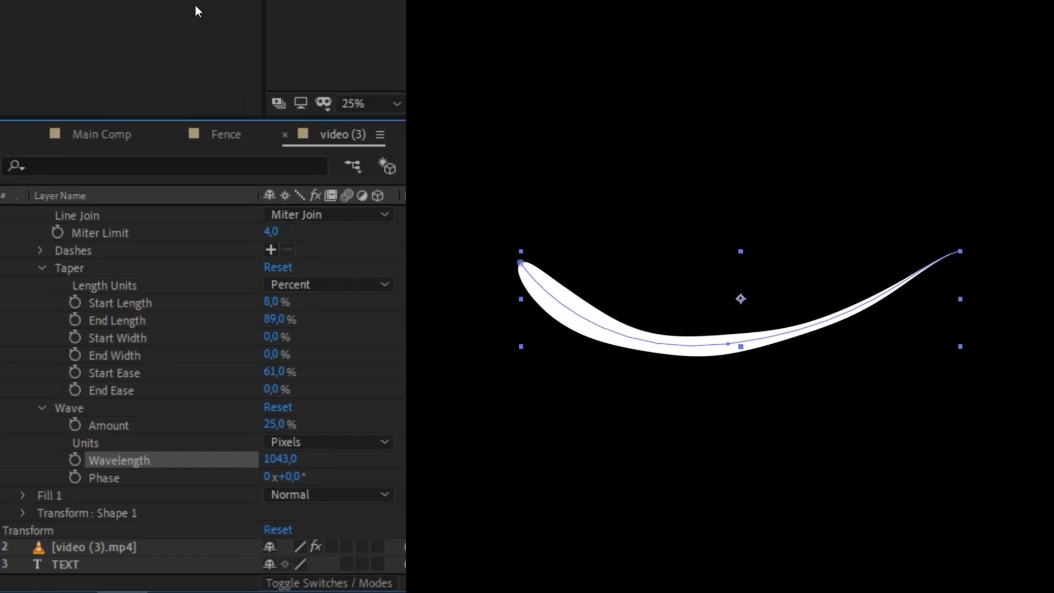
{"action": "left_click_drag", "start_coordinate": [292, 477], "coordinate": [508, 476]}
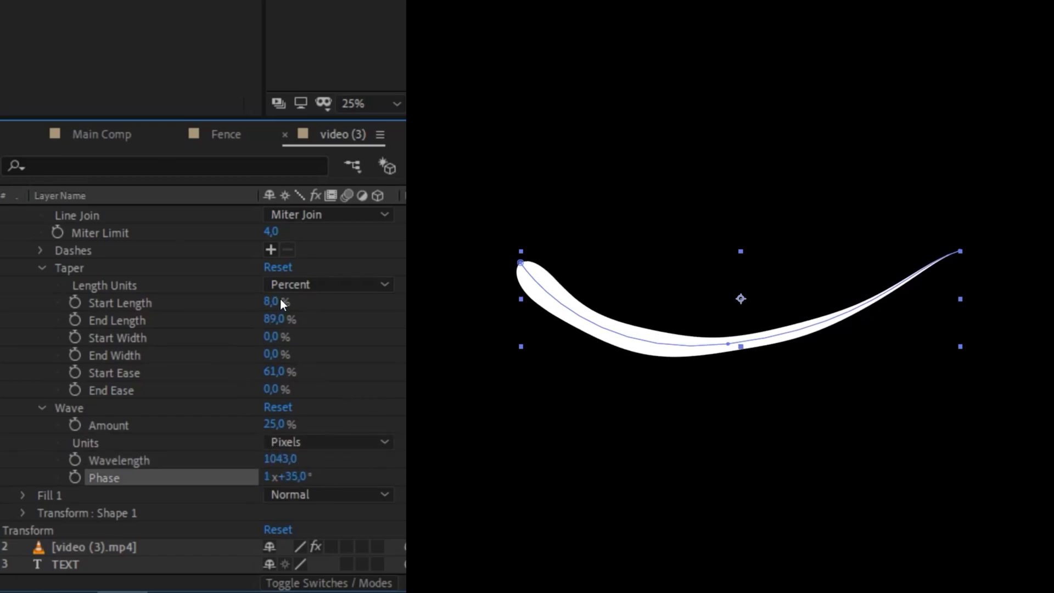
- Add Trim Paths to the curve's shape group and set its start to 85% and end to 99%
{"action": "scroll", "coordinate": [232, 338], "scroll_direction": "up", "scroll_amount": 4}
{"action": "scroll", "coordinate": [357, 295], "scroll_direction": "up", "scroll_amount": 1}
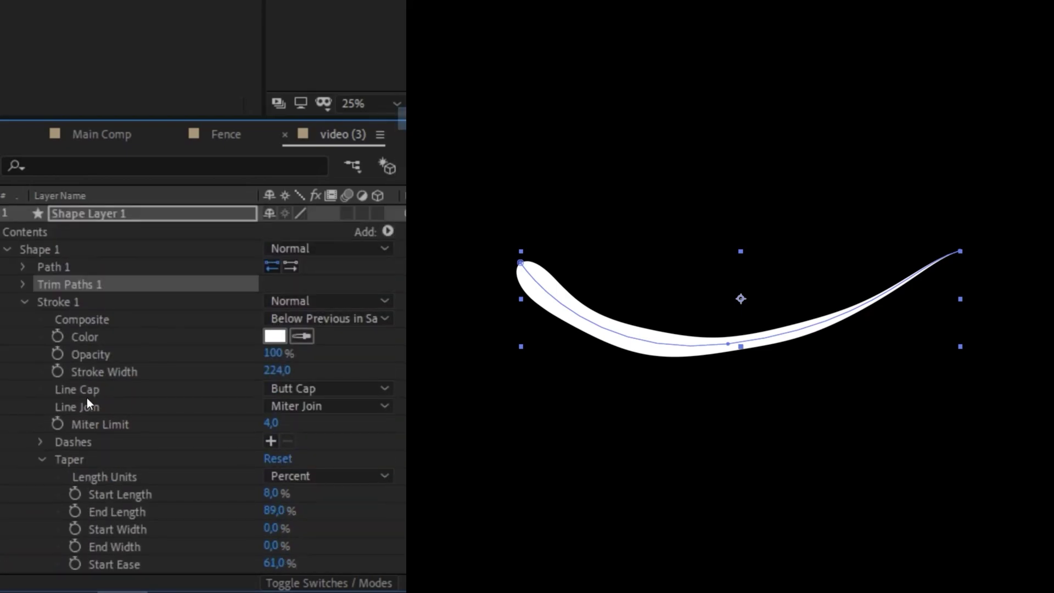
{"action": "scroll", "coordinate": [126, 314], "scroll_direction": "down", "scroll_amount": 3}
{"action": "scroll", "coordinate": [66, 301], "scroll_direction": "up", "scroll_amount": 3}
{"action": "left_click", "coordinate": [22, 284]}
{"action": "mouse_move", "coordinate": [274, 317]}
{"action": "left_mouse_down"}
{"action": "mouse_move", "coordinate": [191, 323]}
{"action": "mouse_move", "coordinate": [350, 331]}
{"action": "mouse_move", "coordinate": [338, 311]}
{"action": "left_mouse_up"}
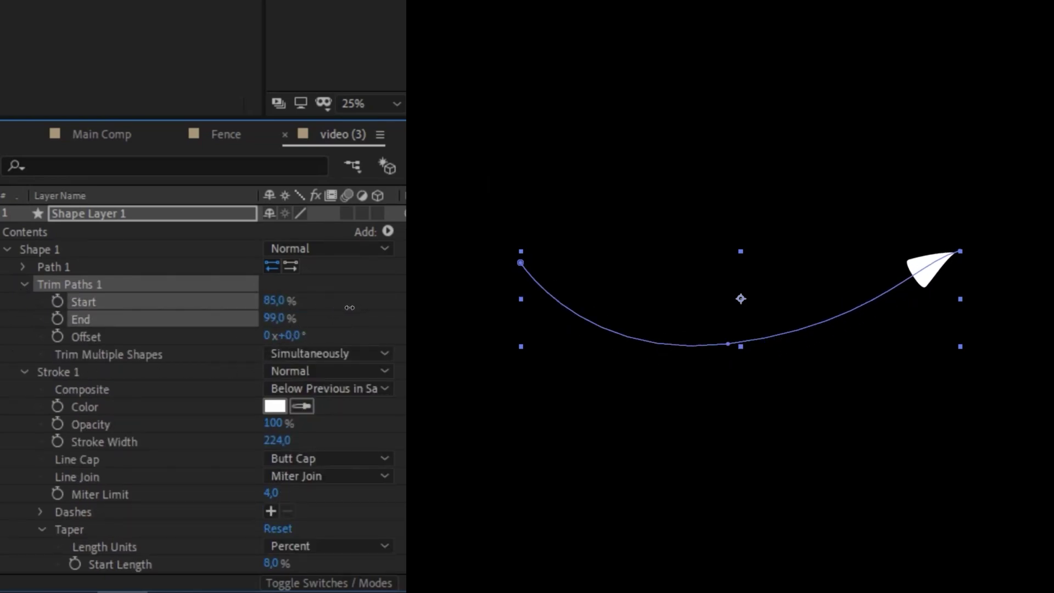